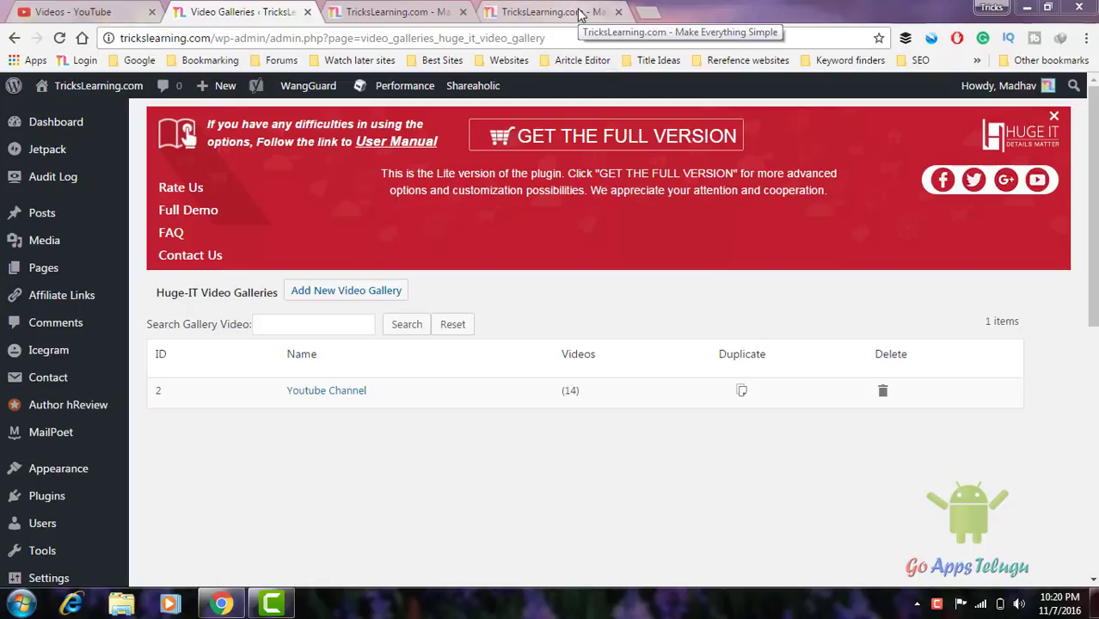
# - Open the TricksLearning.com Videos page and look through its video gallery down to the pagination controls
pyautogui.click(371, 13)
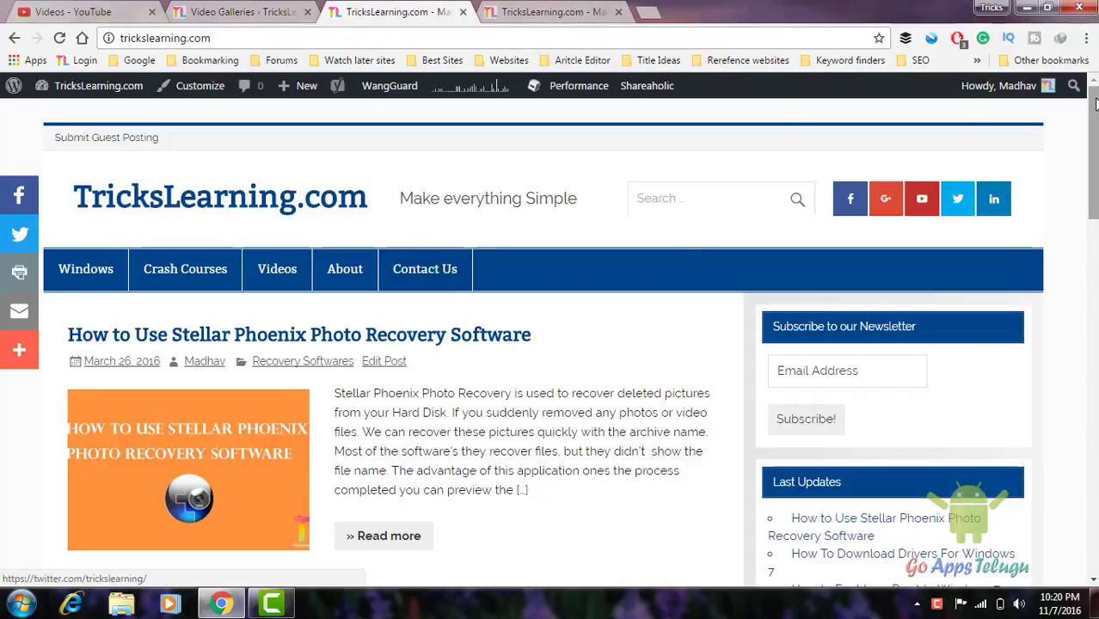
pyautogui.click(555, 12)
pyautogui.click(417, 13)
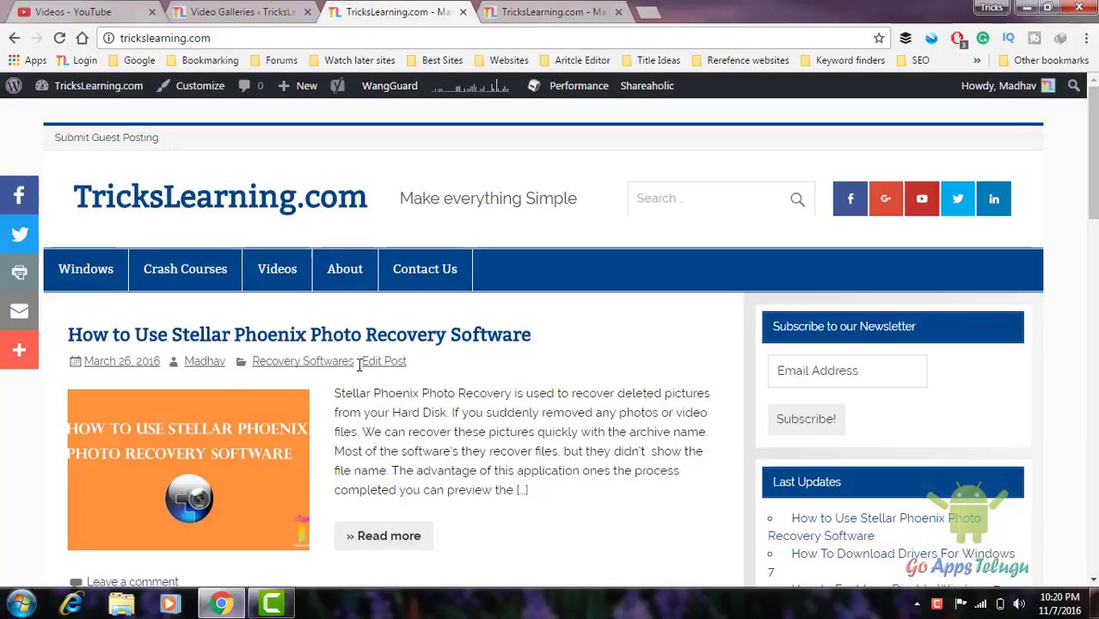
pyautogui.click(281, 272)
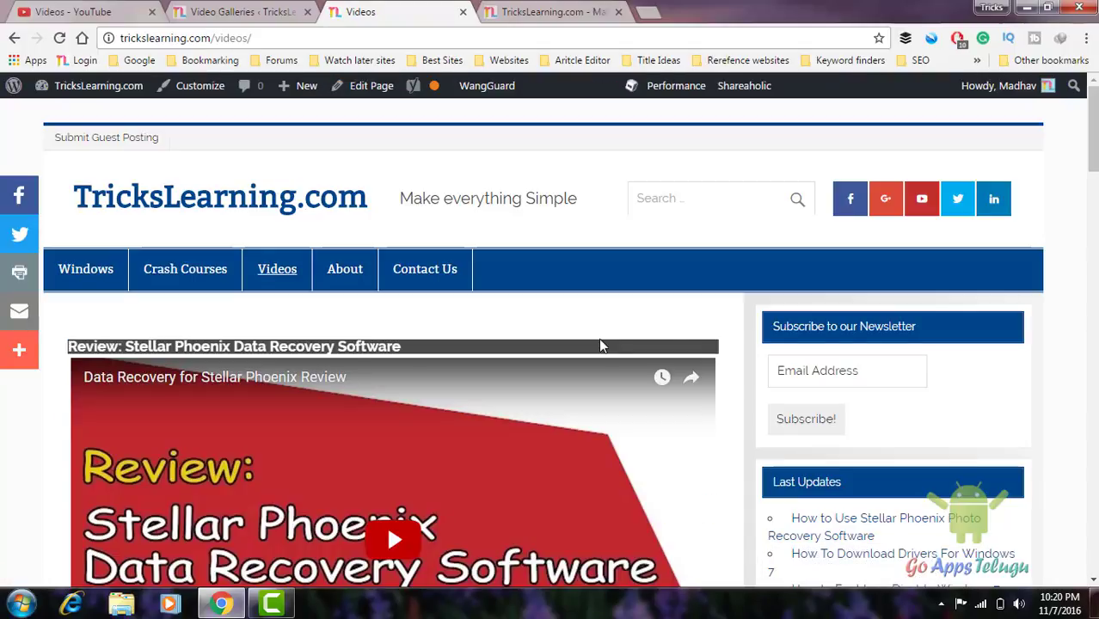
pyautogui.moveTo(1093, 164); pyautogui.dragTo(1093, 197)
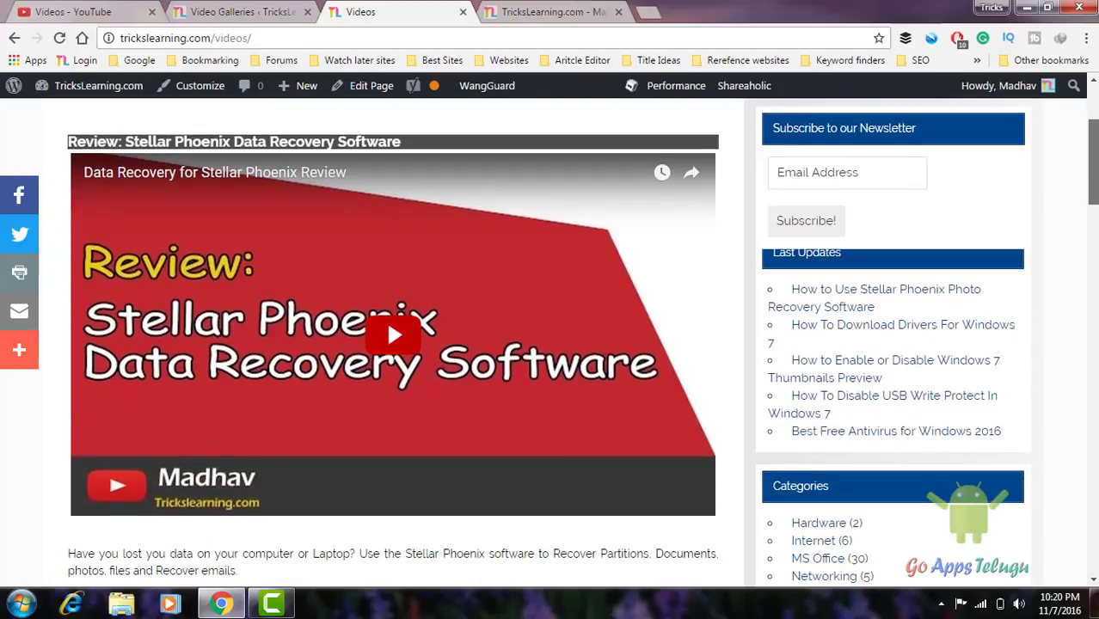
pyautogui.scroll(-2, 386, 318)
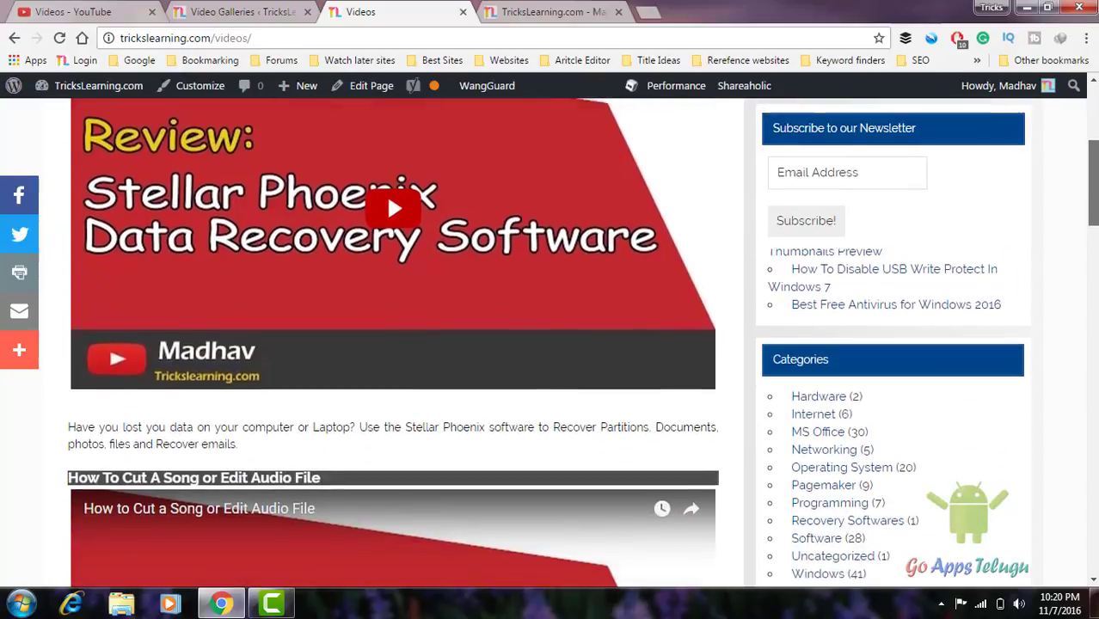
pyautogui.moveTo(1092, 213); pyautogui.dragTo(1092, 522)
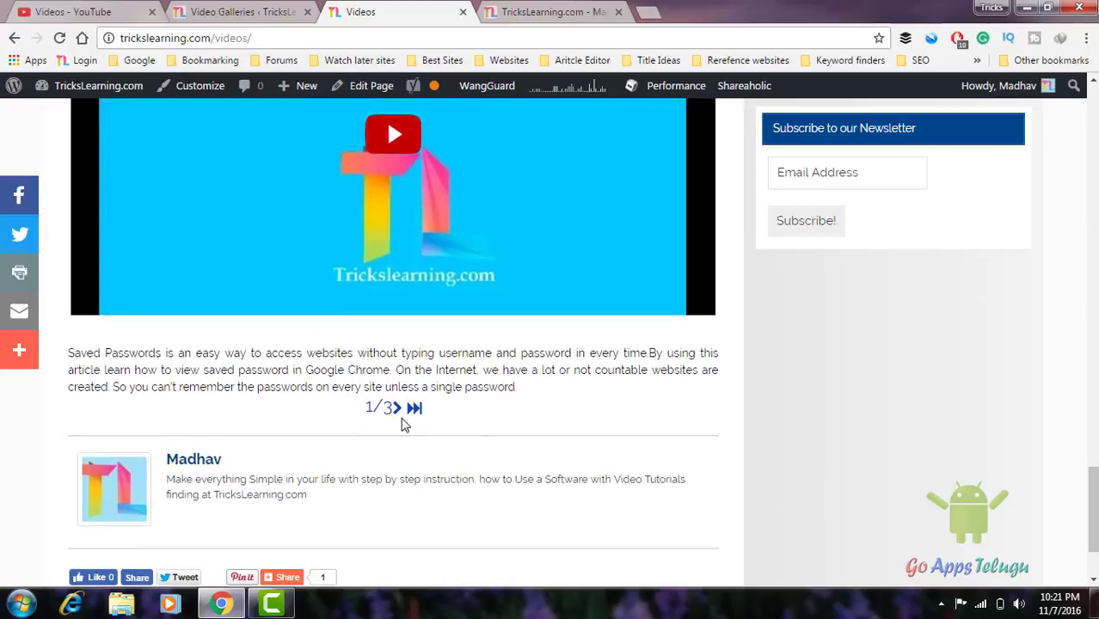
# - Return to the Huge-IT Video Galleries admin page and open the Youtube Channel gallery for editing
pyautogui.click(287, 8)
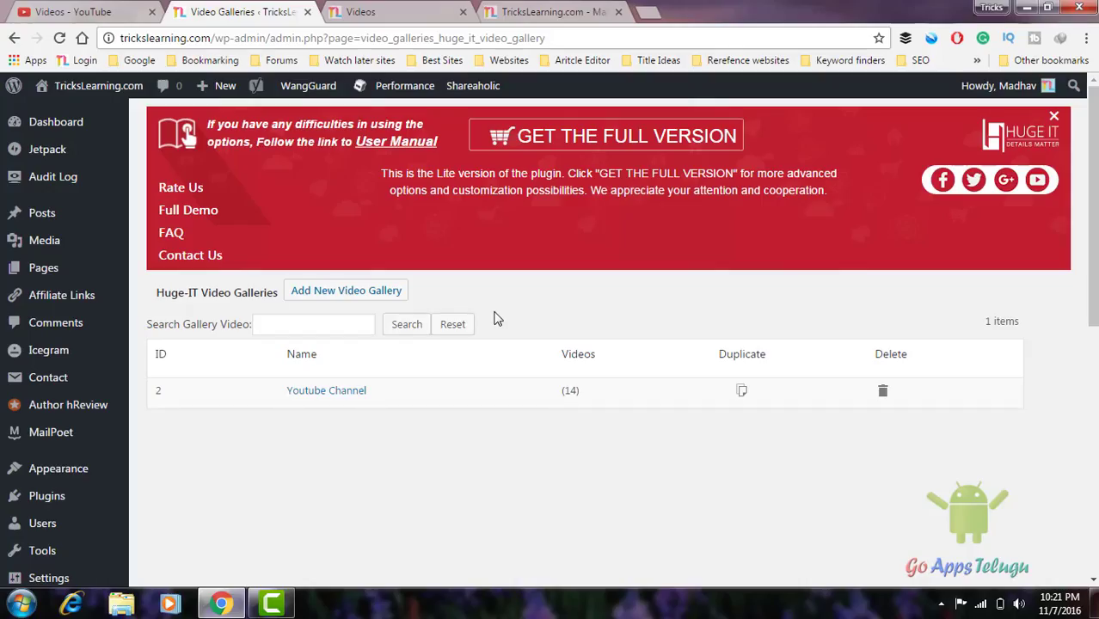
pyautogui.scroll(-10, 550, 344)
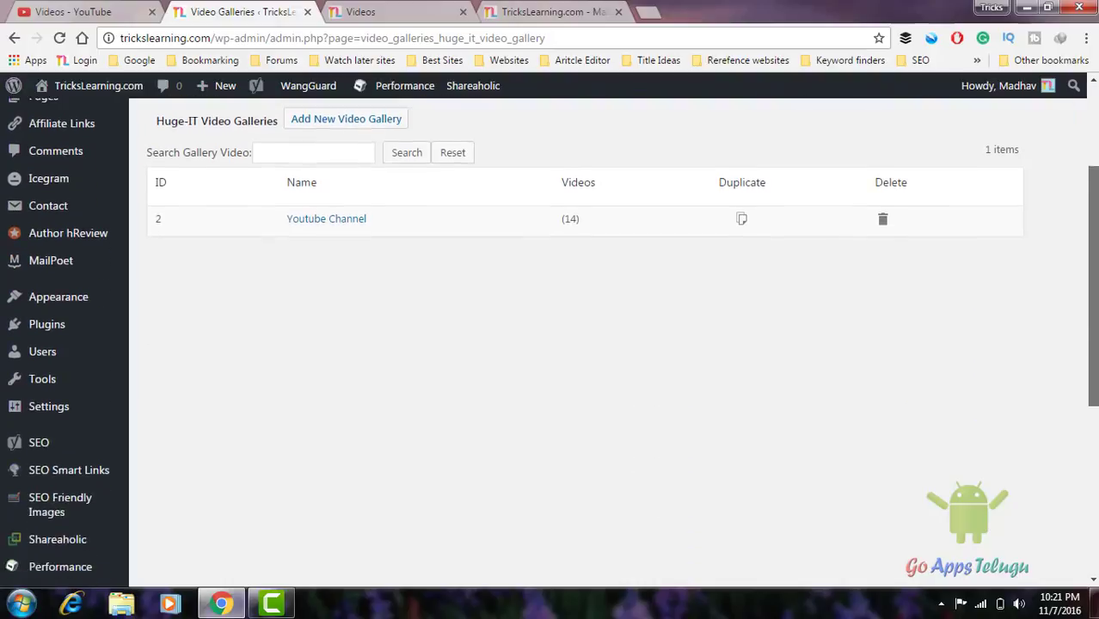
pyautogui.scroll(-1, 638, 325)
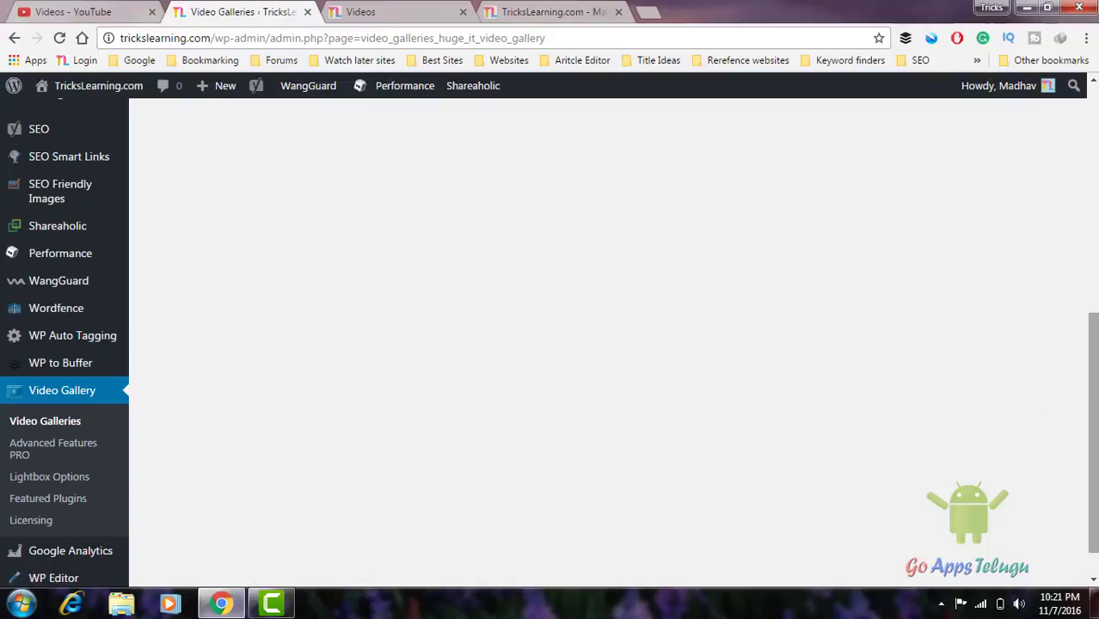
pyautogui.scroll(6, 1093, 430)
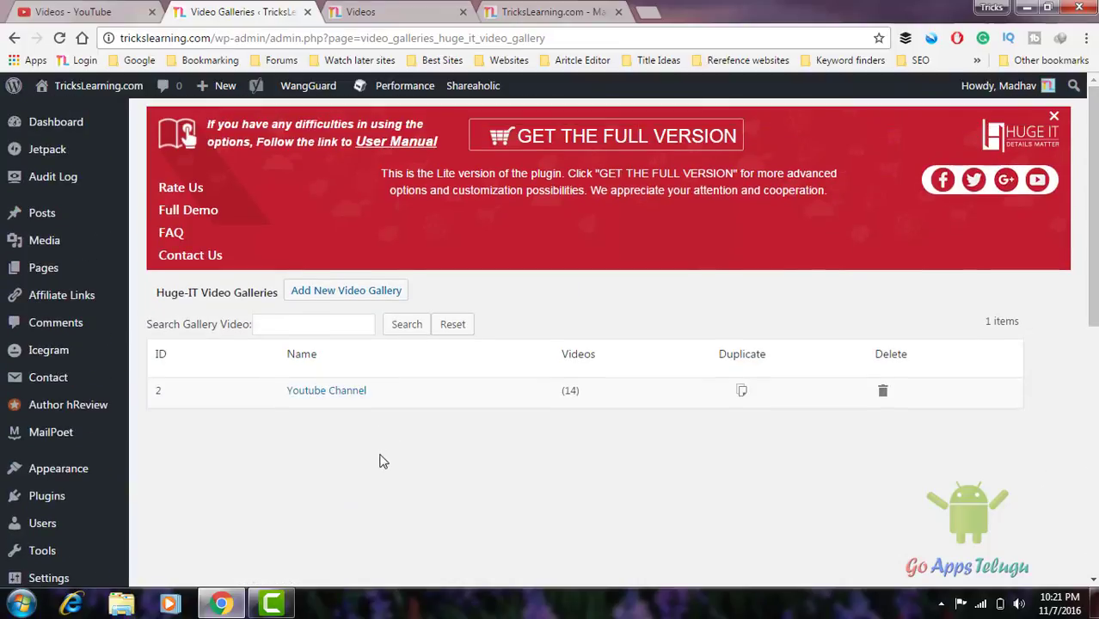
pyautogui.click(346, 290)
pyautogui.click(336, 392)
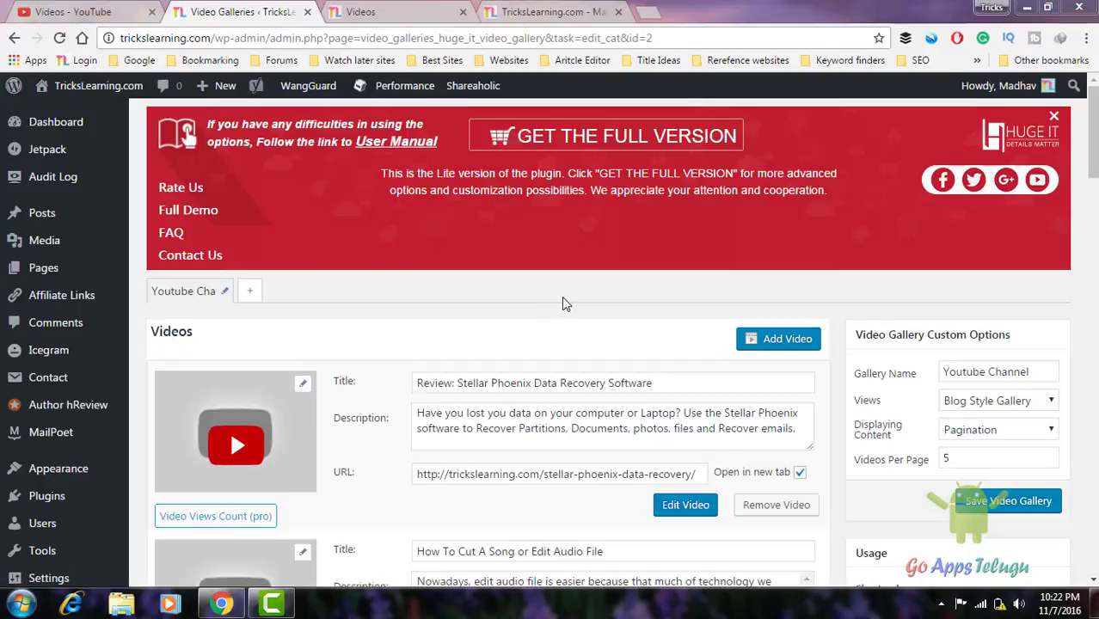
# - Open the gallery's Add Video form, review its video URL, title, description and link fields, and close it without inserting a video
pyautogui.scroll(-1, 602, 344)
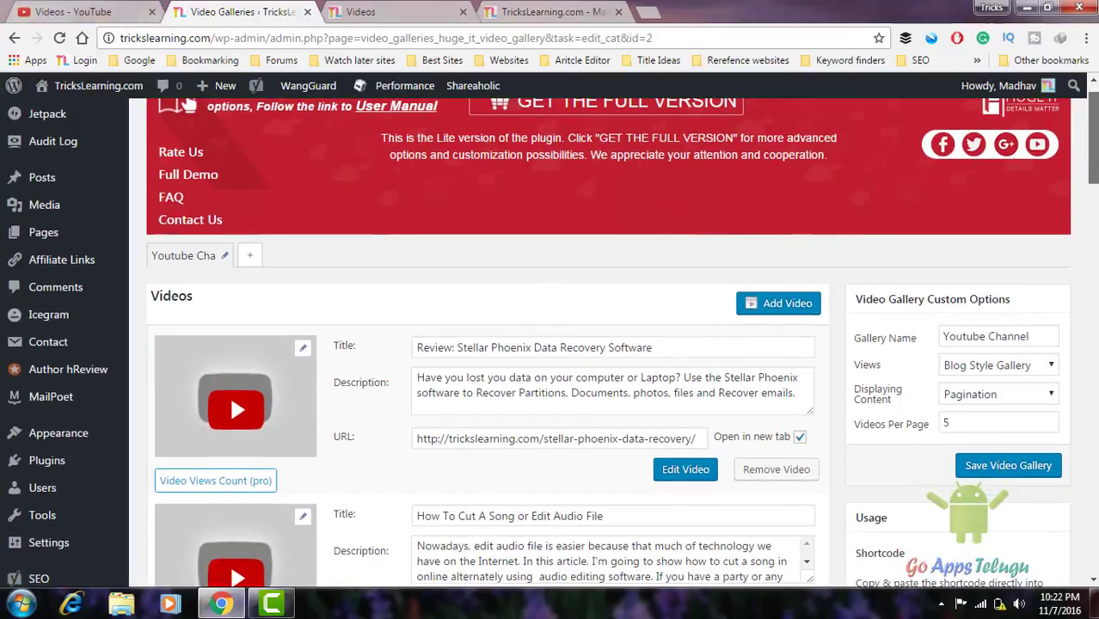
pyautogui.scroll(-1, 948, 425)
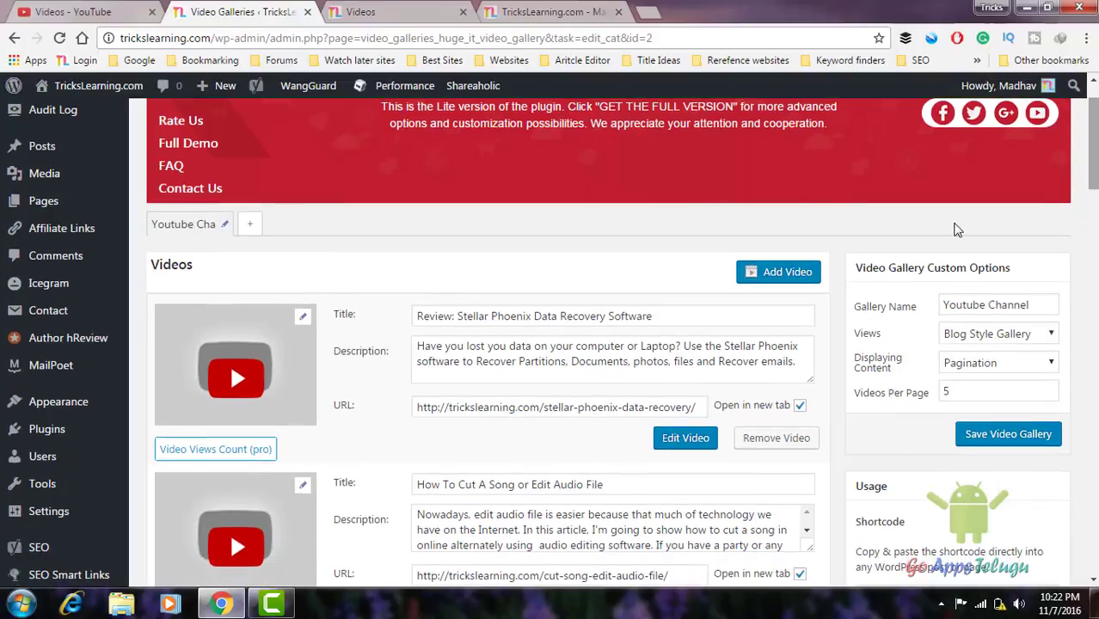
pyautogui.click(778, 275)
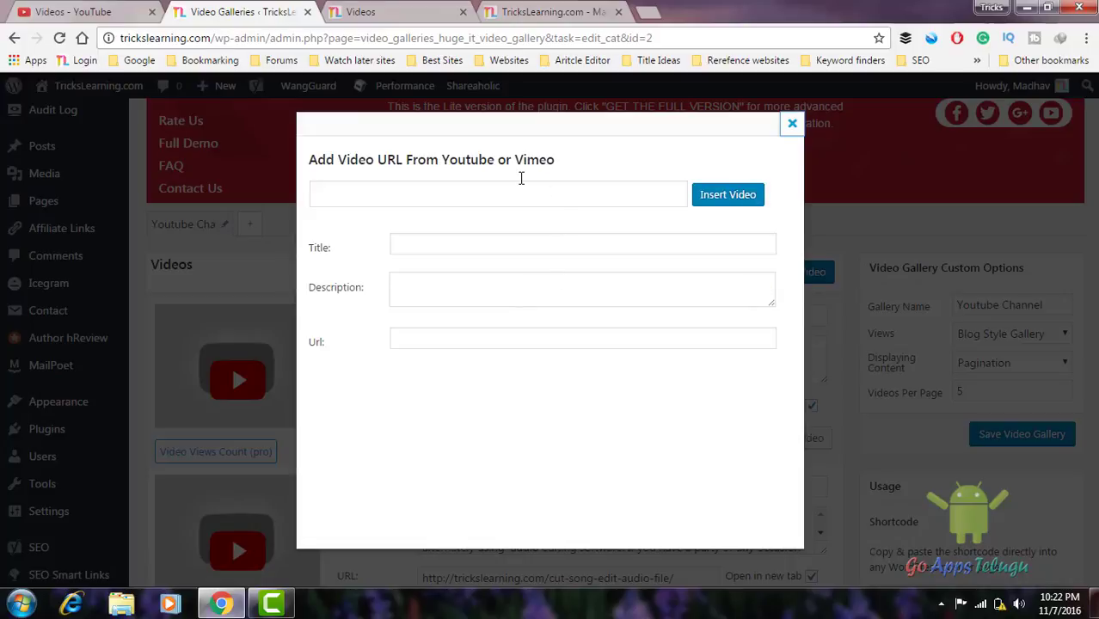
pyautogui.click(492, 197)
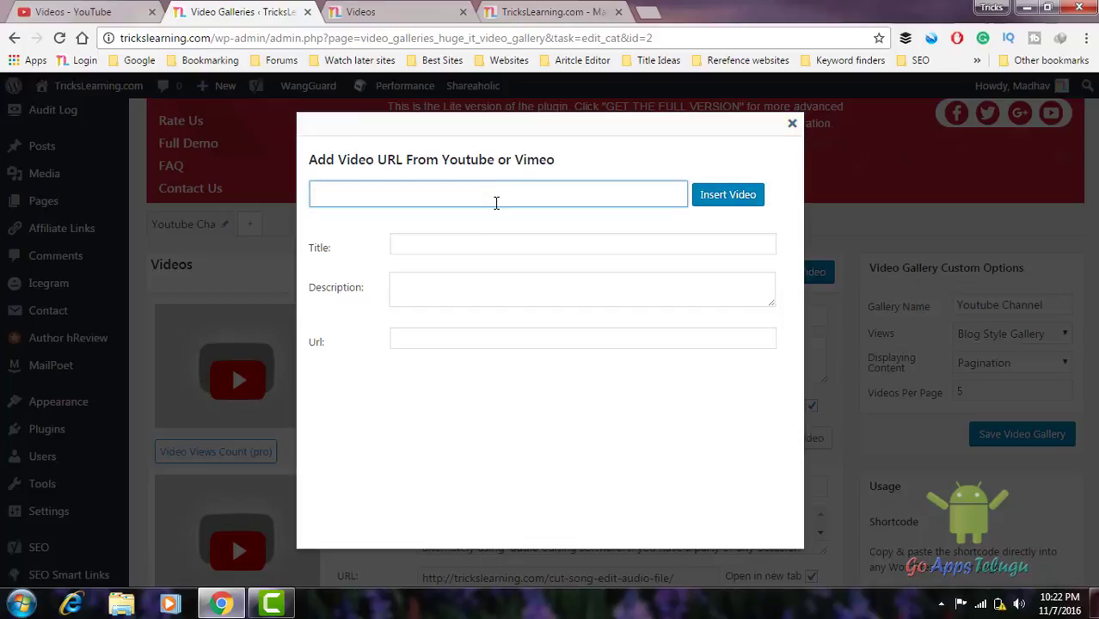
pyautogui.click(446, 241)
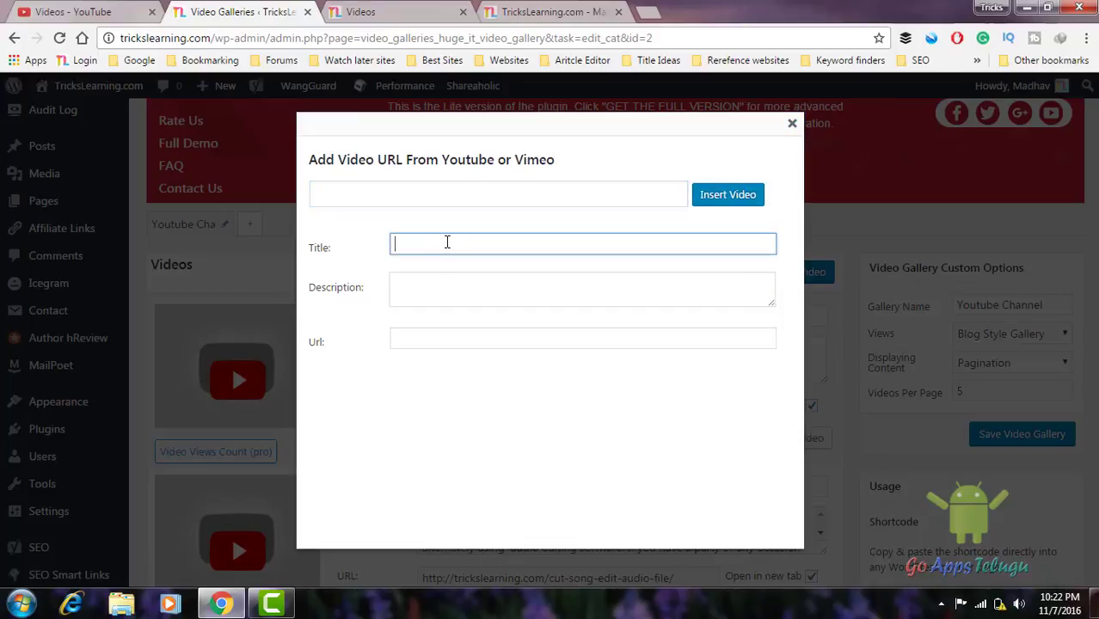
pyautogui.click(432, 295)
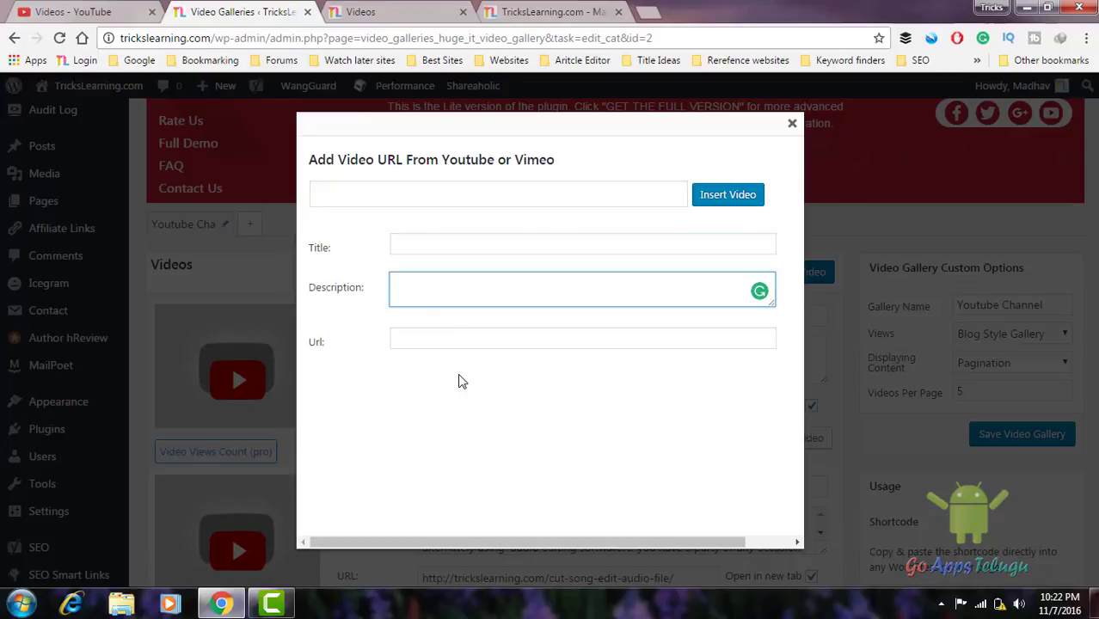
pyautogui.click(430, 336)
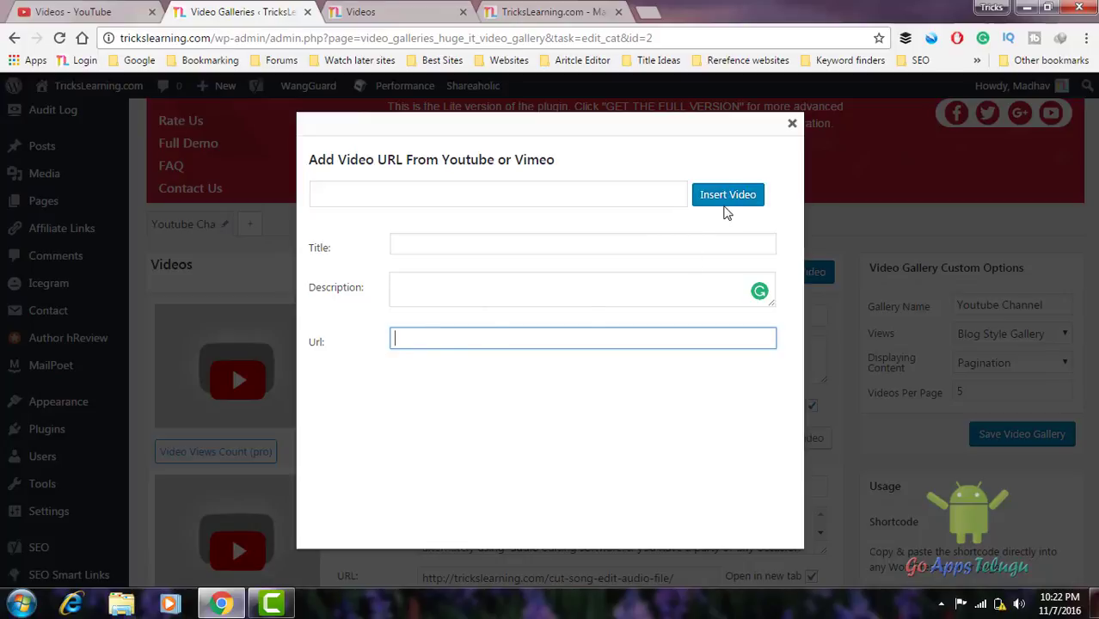
pyautogui.click(792, 123)
# - Examine the existing video entries, including the article URL and the open-in-new-tab option of the Stellar Phoenix video
pyautogui.scroll(-1, 516, 215)
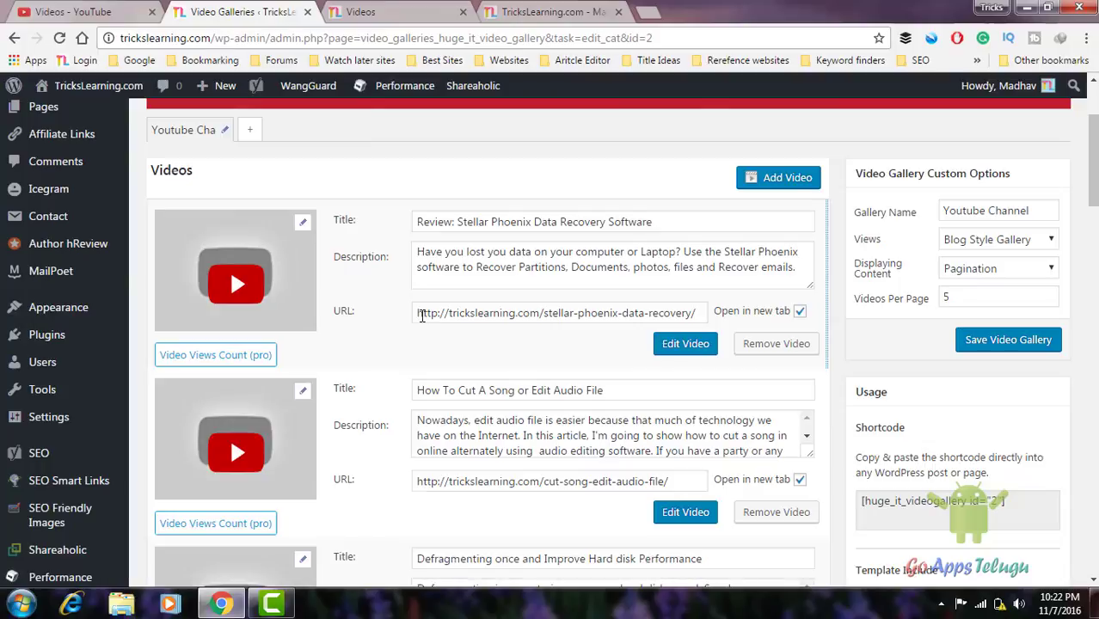
pyautogui.moveTo(420, 314); pyautogui.dragTo(600, 314)
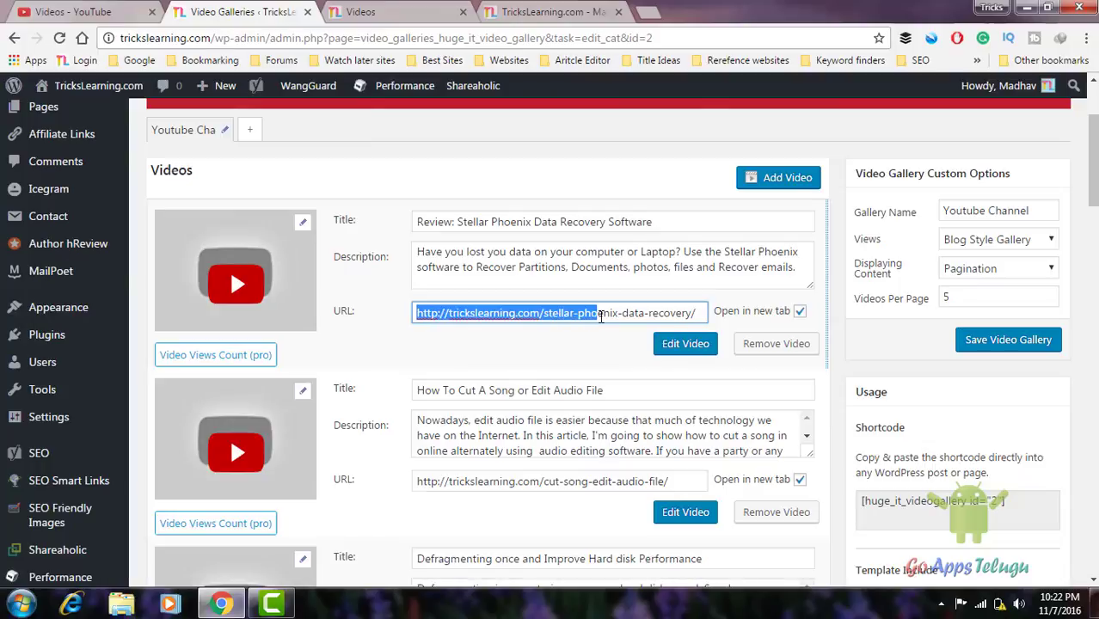
pyautogui.click(600, 315)
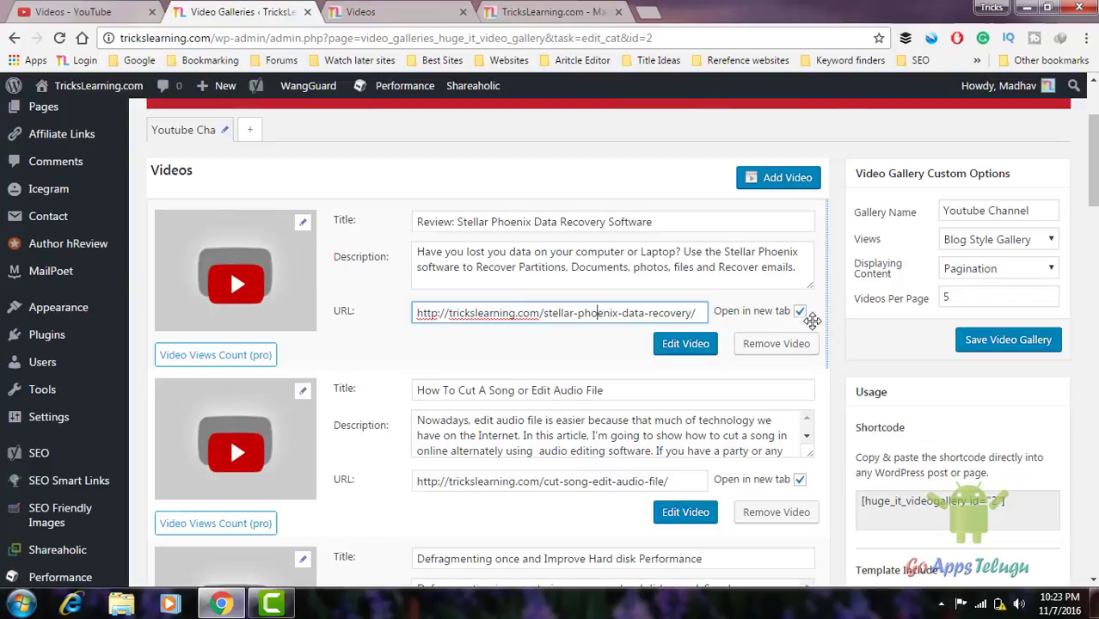
pyautogui.scroll(-1, 1093, 172)
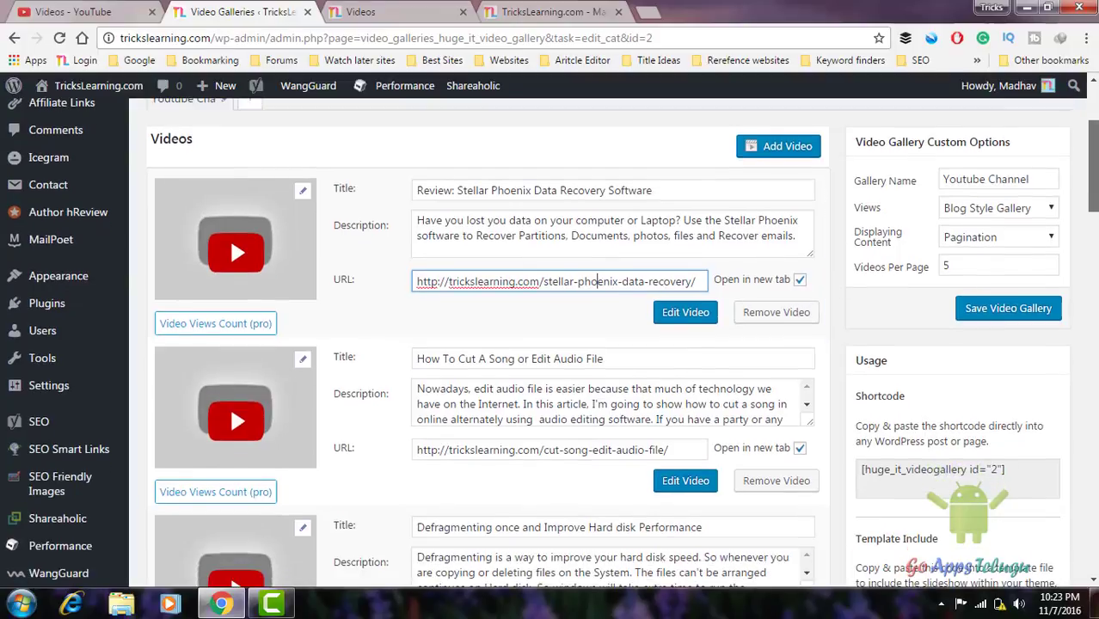
pyautogui.scroll(-1, 1096, 183)
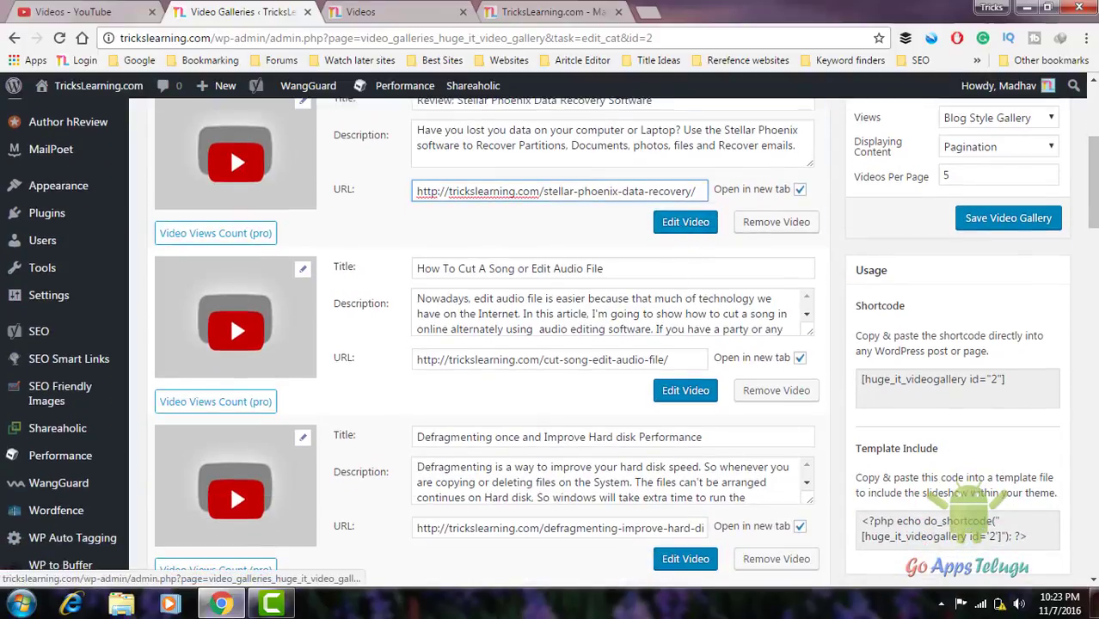
pyautogui.scroll(1, 601, 185)
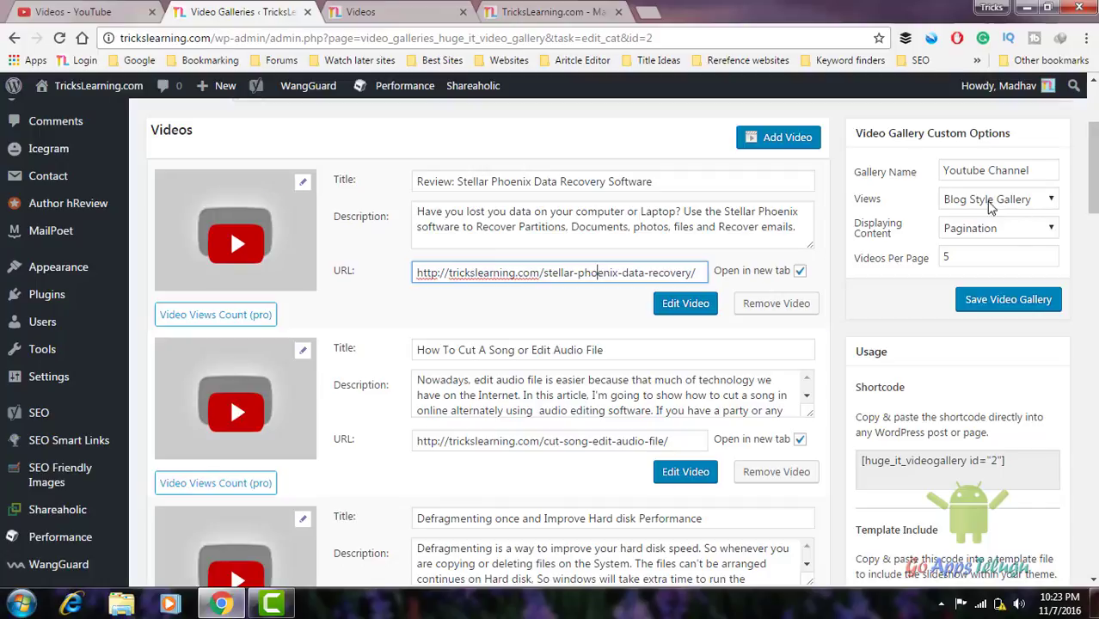
# - Inspect the gallery name and the available Views layouts in the gallery's custom options, keeping Blog Style Gallery
pyautogui.moveTo(1036, 171); pyautogui.dragTo(956, 171)
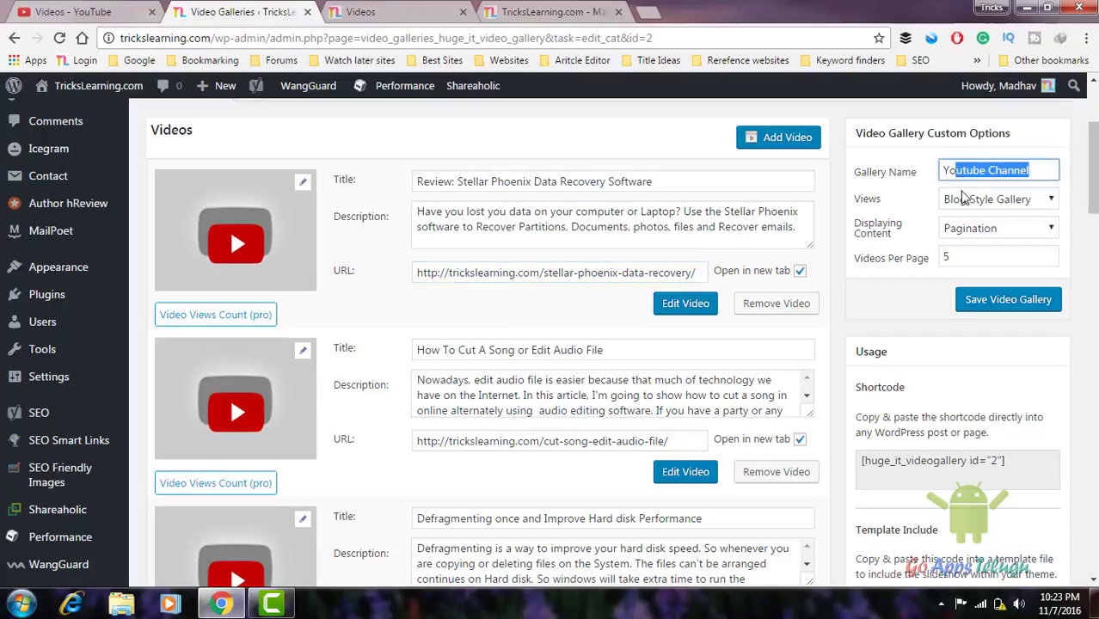
pyautogui.click(992, 209)
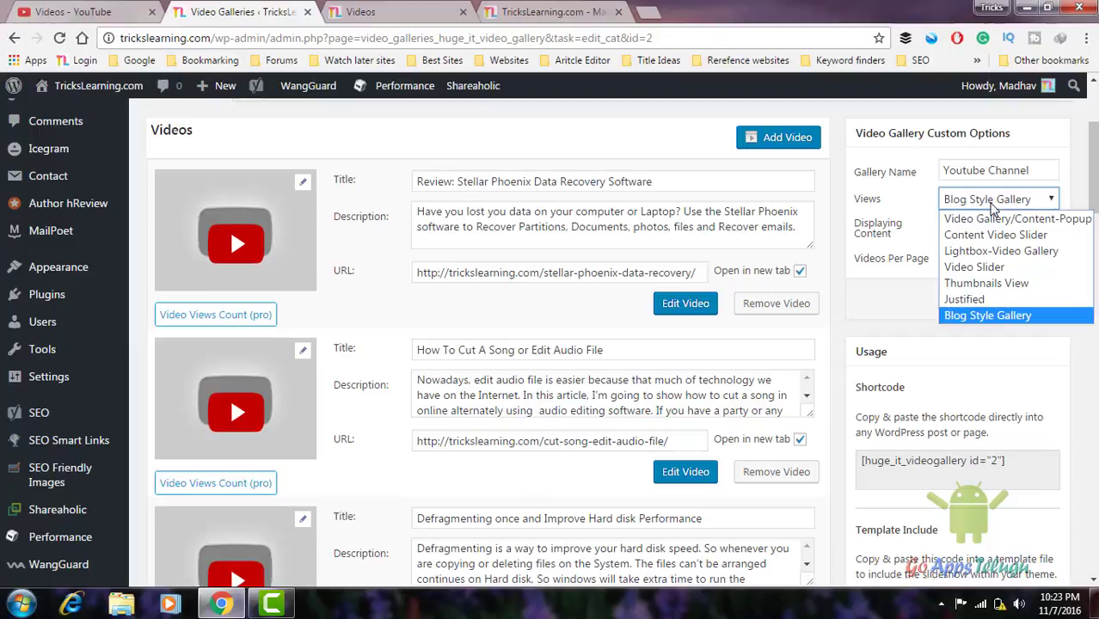
pyautogui.click(993, 206)
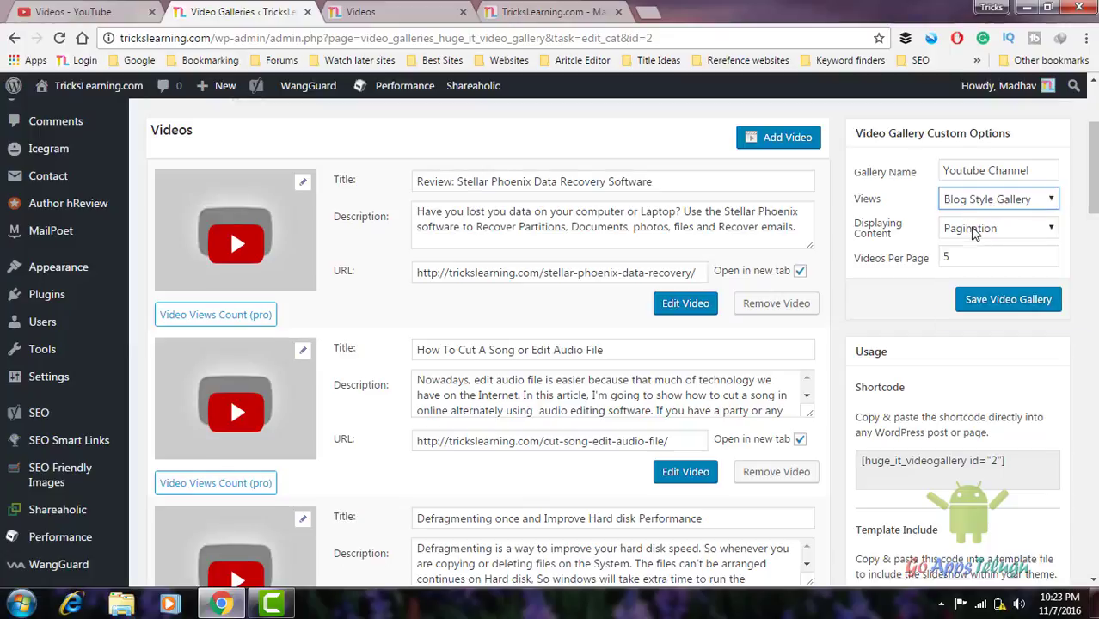
# - Review the Displaying Content choices against the pagination on the live Videos page, and check the Videos Per Page setting
pyautogui.click(975, 232)
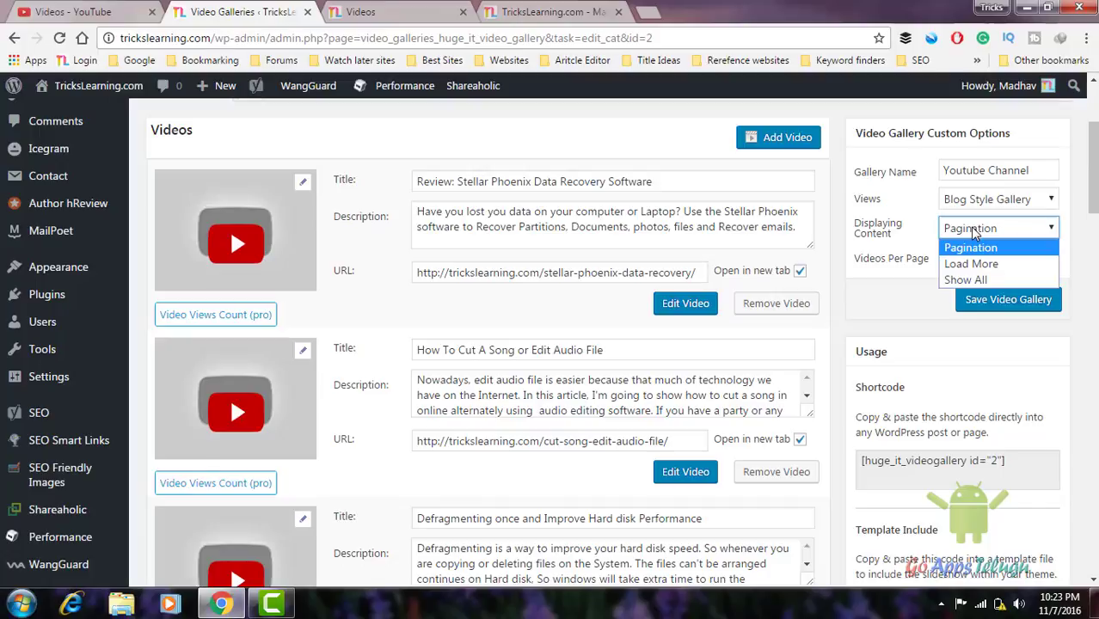
pyautogui.click(362, 12)
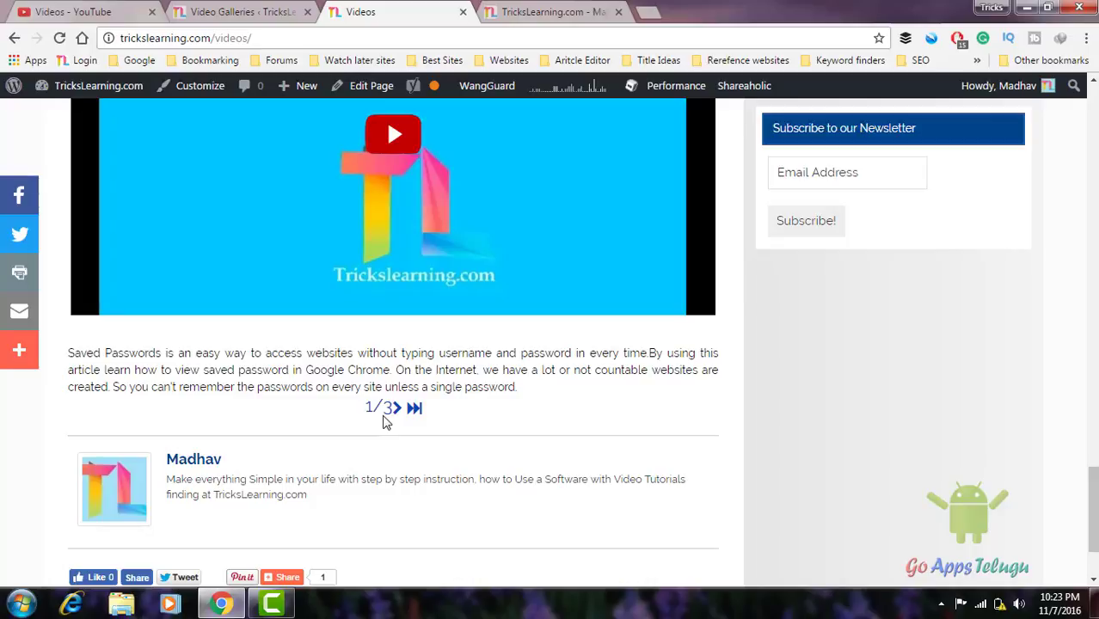
pyautogui.click(241, 12)
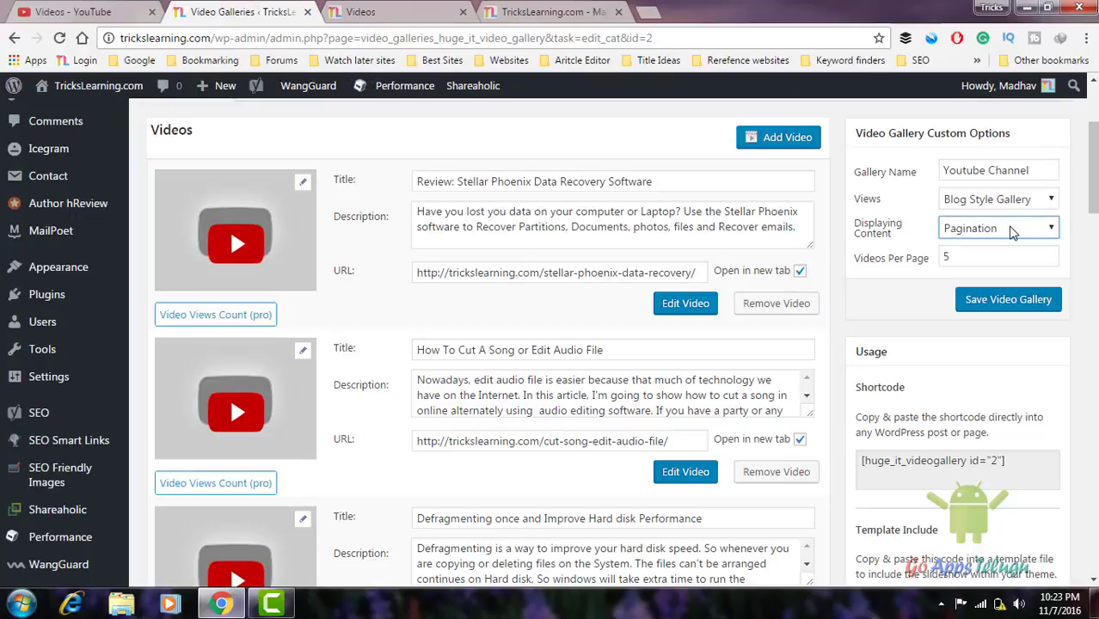
pyautogui.click(1012, 231)
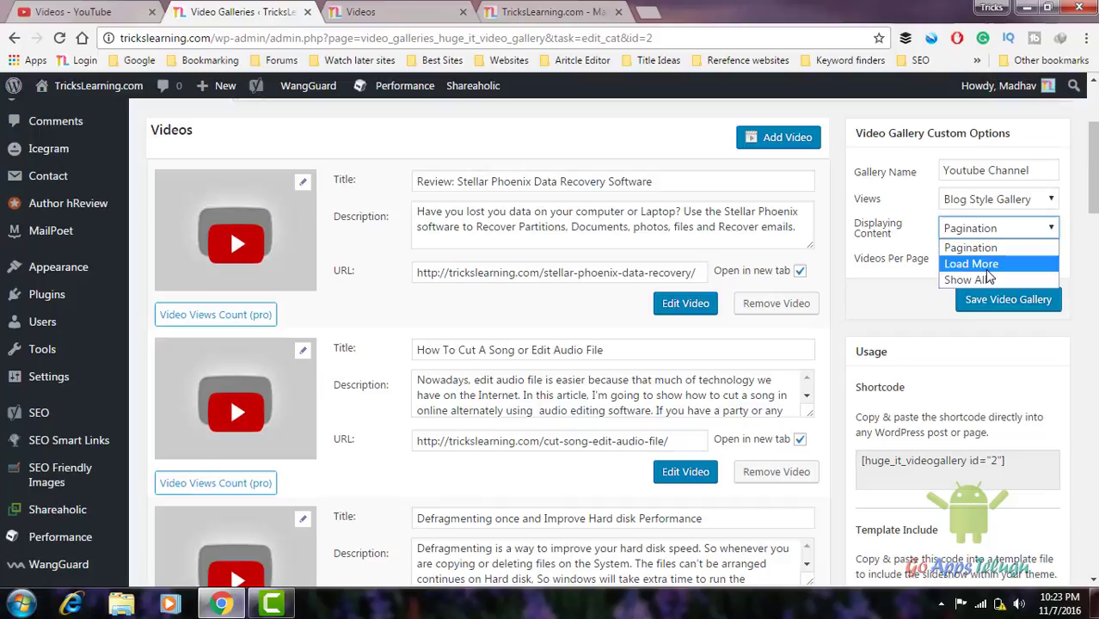
pyautogui.click(982, 229)
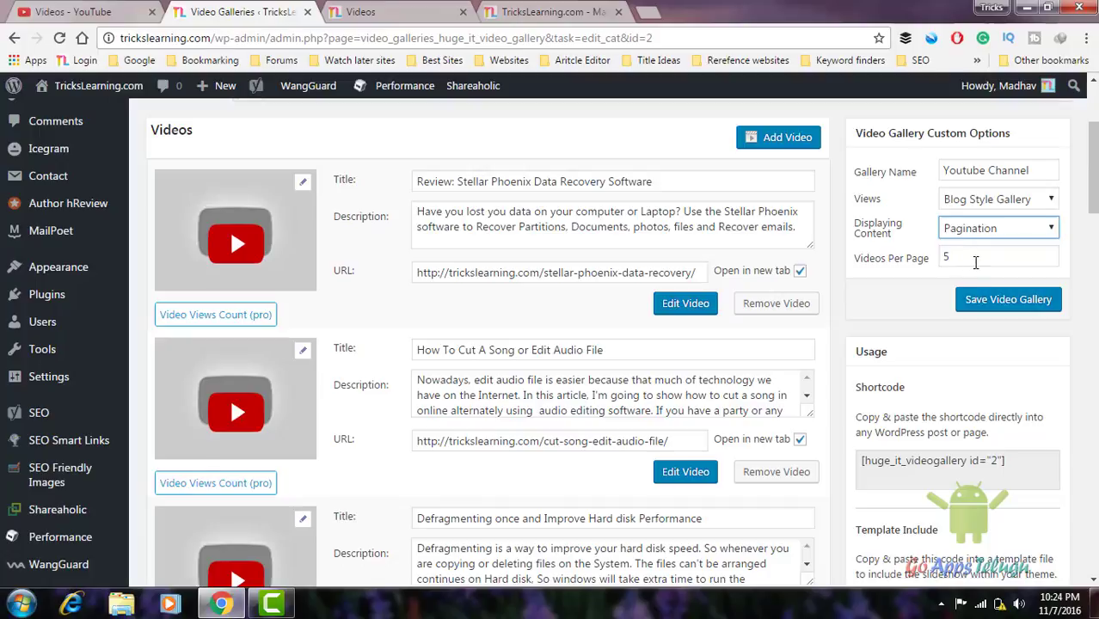
pyautogui.moveTo(964, 265); pyautogui.dragTo(912, 258)
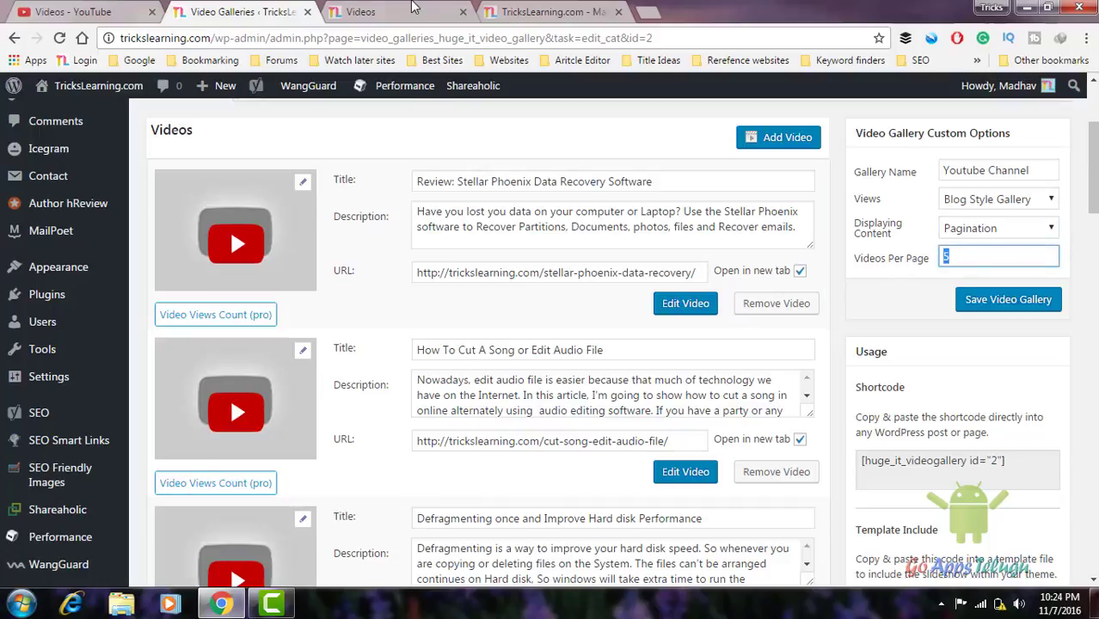
pyautogui.click(992, 234)
pyautogui.click(976, 238)
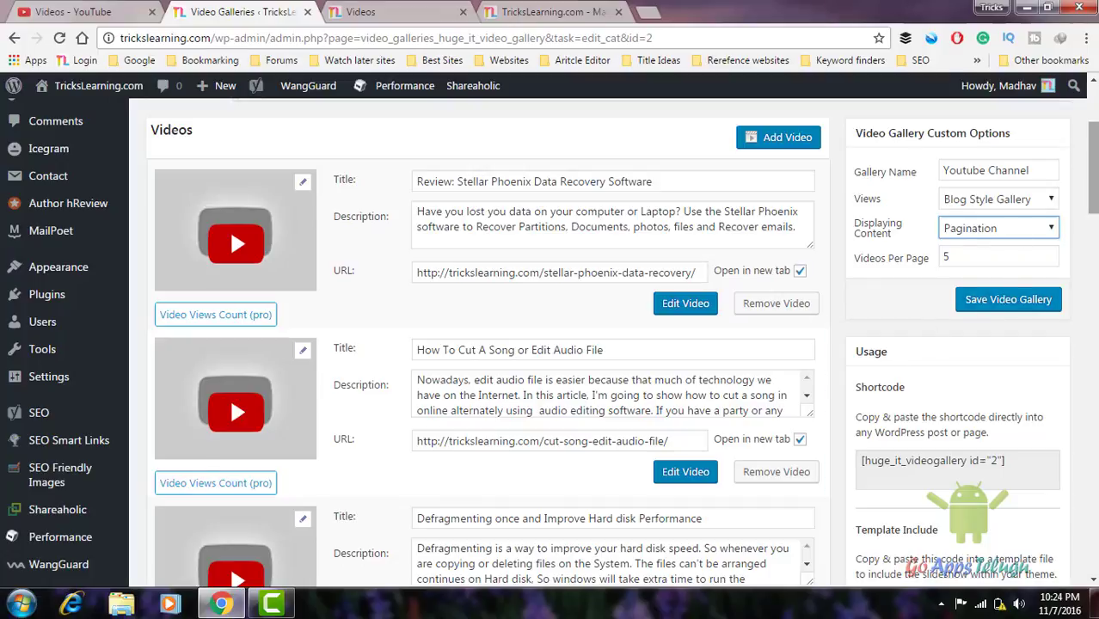
# - Review the gallery's shortcode for posts and pages and the Template Include code in the Usage section
pyautogui.scroll(-1, 550, 344)
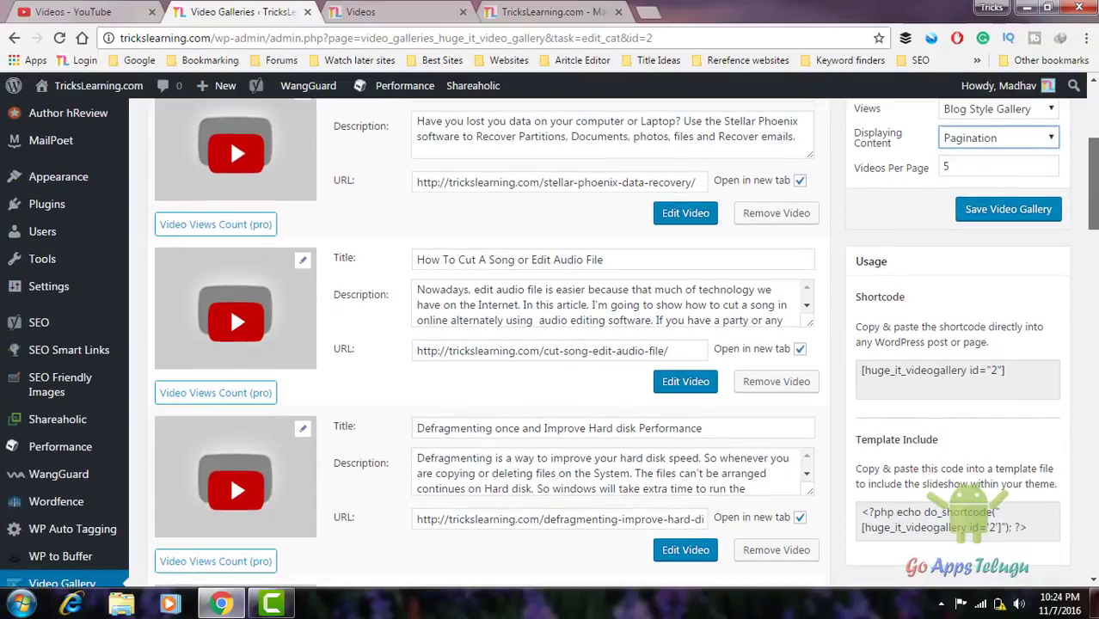
pyautogui.scroll(-1, 501, 344)
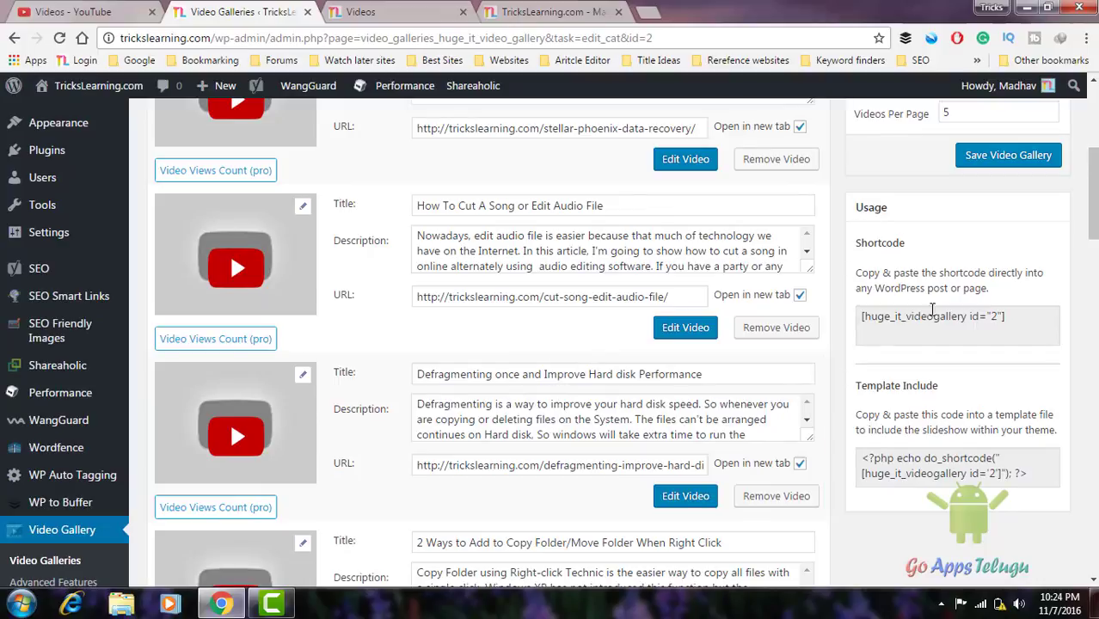
pyautogui.moveTo(1036, 320); pyautogui.dragTo(887, 319)
pyautogui.click(890, 319)
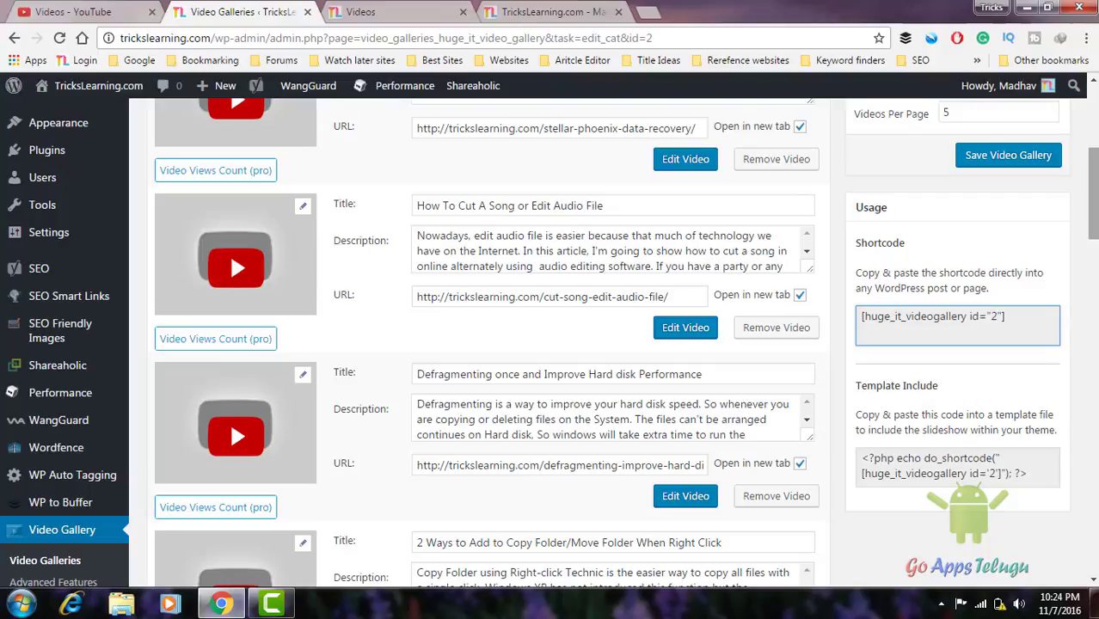
pyautogui.moveTo(1092, 198); pyautogui.dragTo(1092, 199)
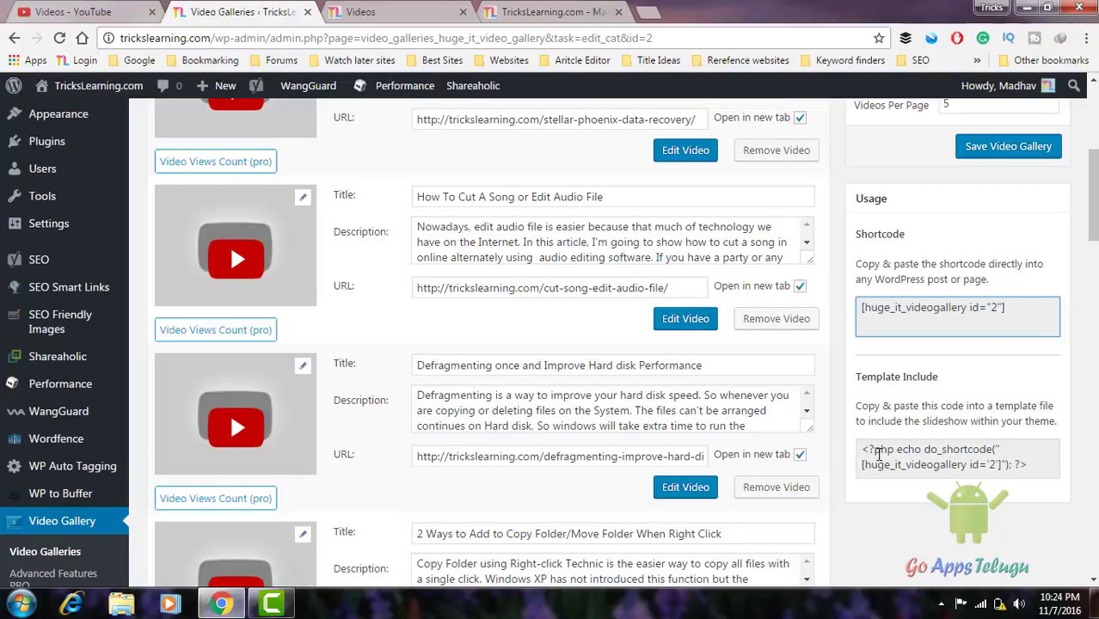
# - Open the site's posts list in a new browser tab and bring up the Stellar Phoenix Photo Recovery post for editing
pyautogui.moveTo(1092, 206); pyautogui.dragTo(1093, 142)
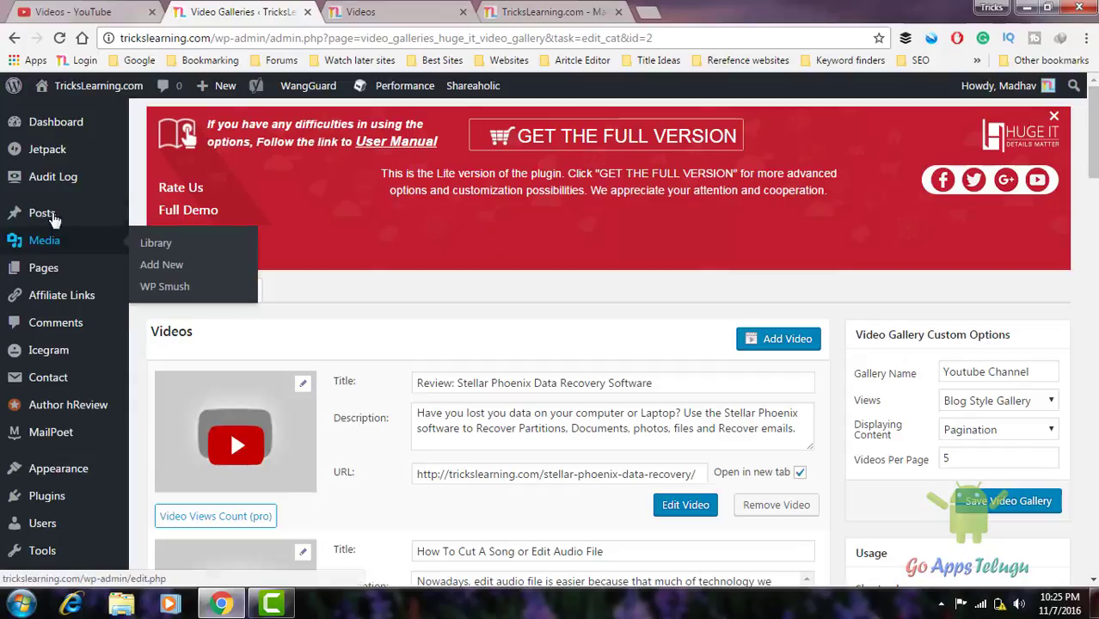
pyautogui.moveTo(47, 213)
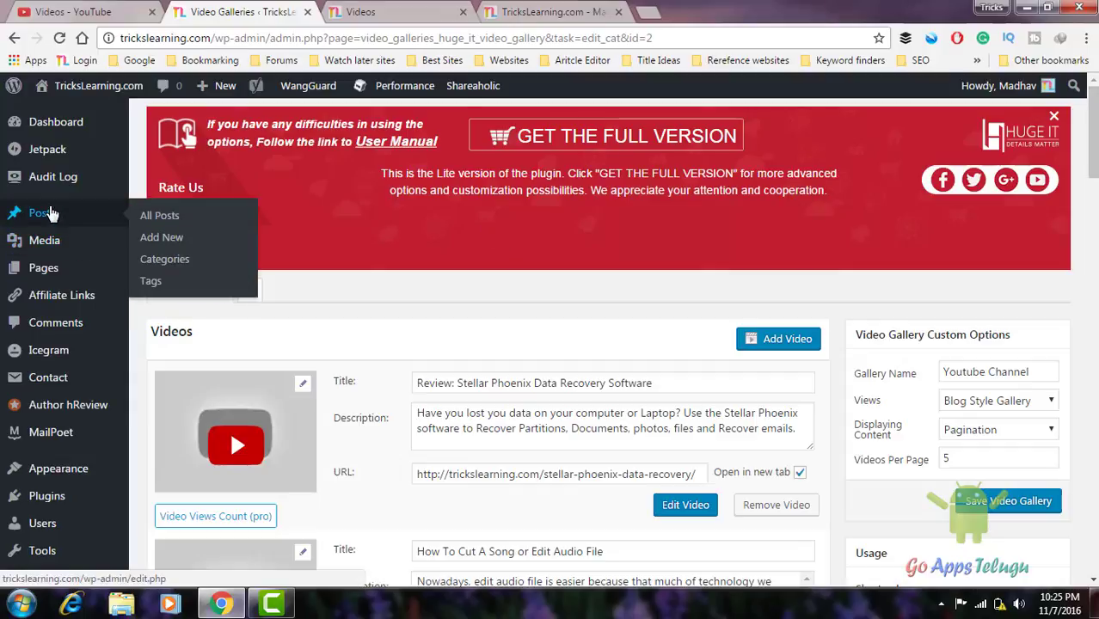
pyautogui.rightClick(163, 222)
pyautogui.click(161, 216)
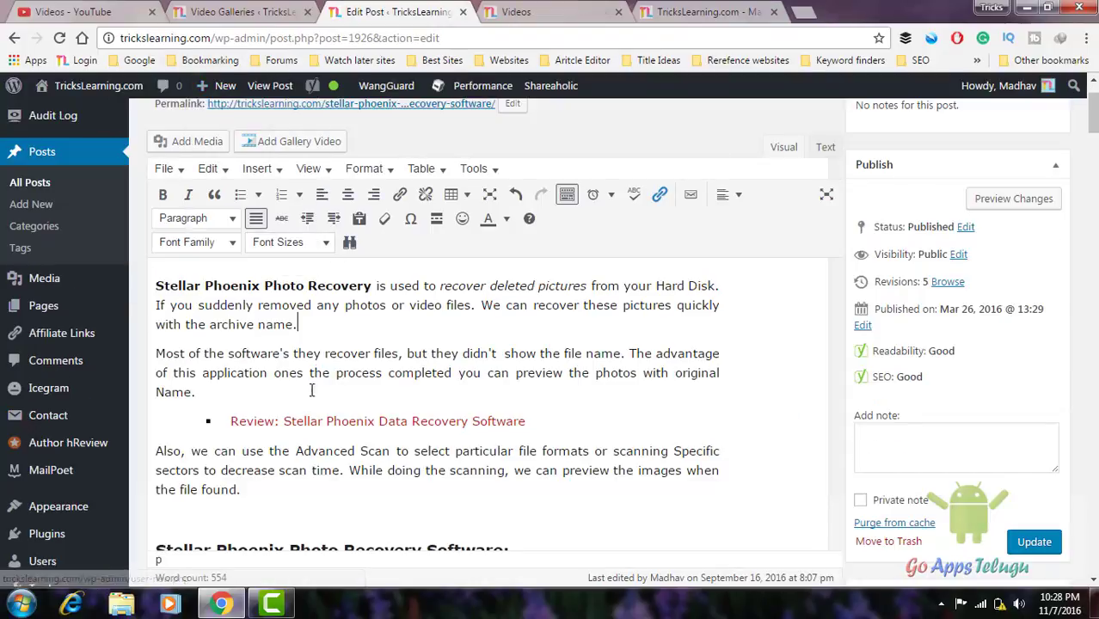
# - Insert the Youtube Channel video gallery at the end of the post's first paragraph, and cut its shortcode out again
pyautogui.click(316, 329)
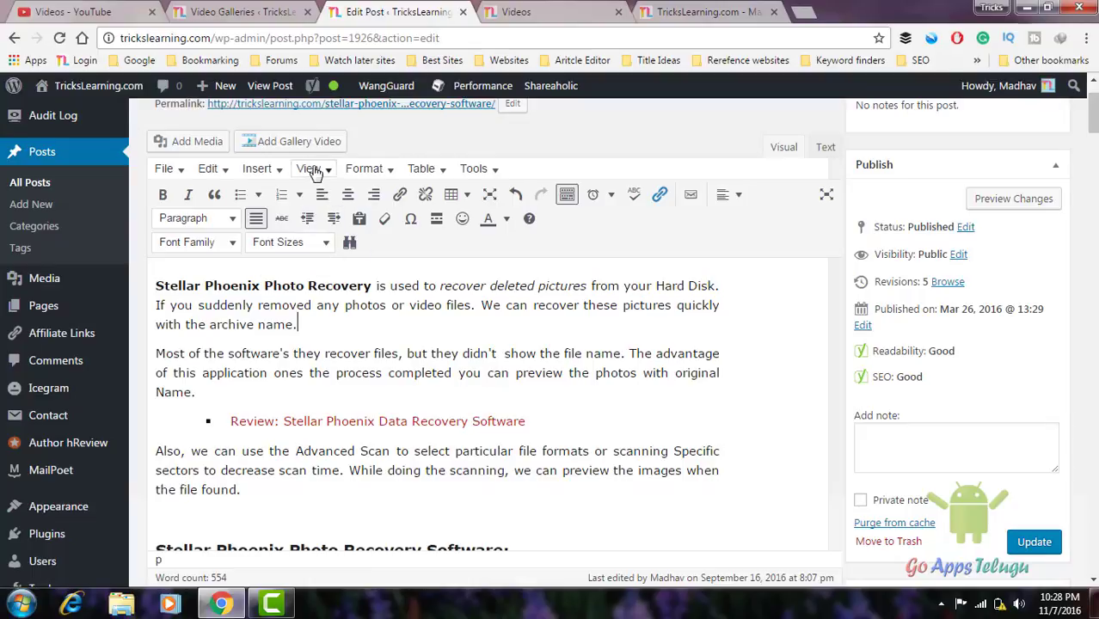
pyautogui.click(295, 141)
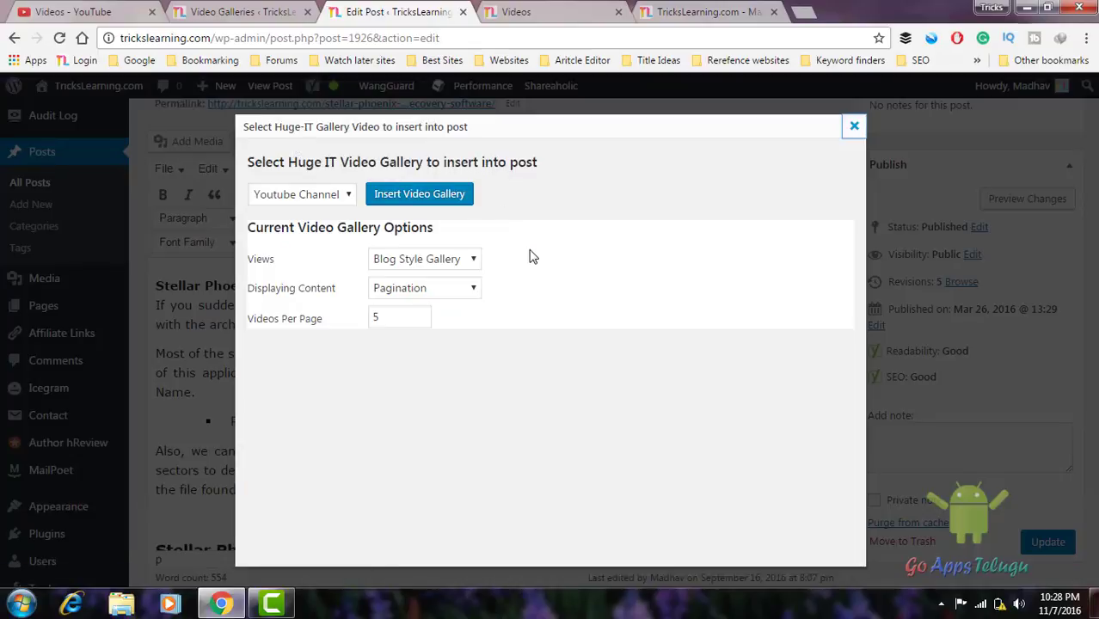
pyautogui.click(427, 198)
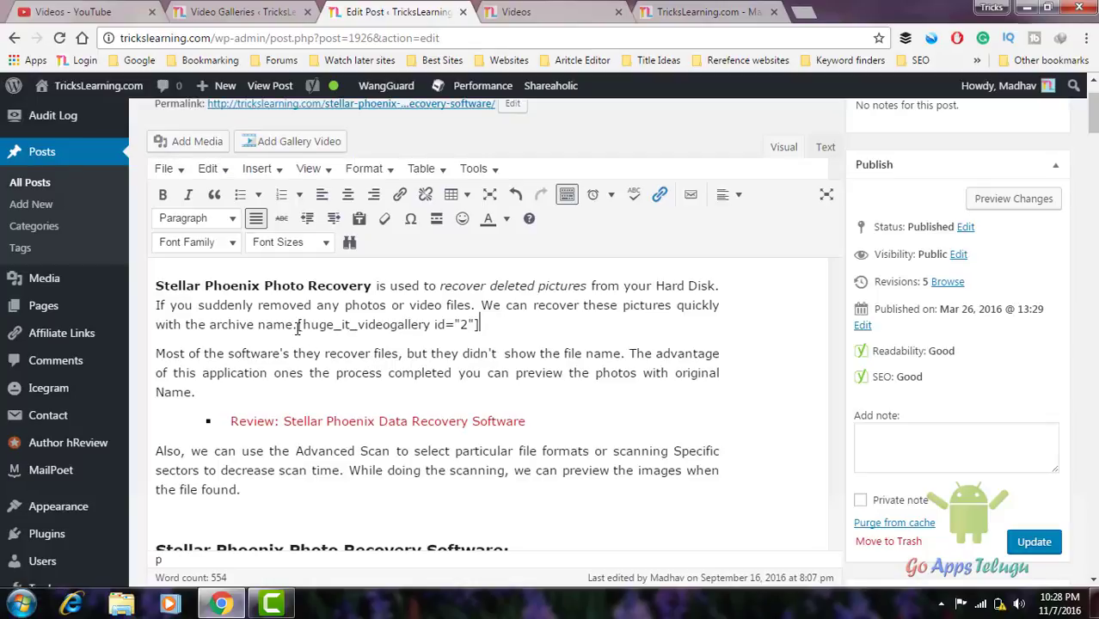
pyautogui.moveTo(479, 325); pyautogui.dragTo(299, 325)
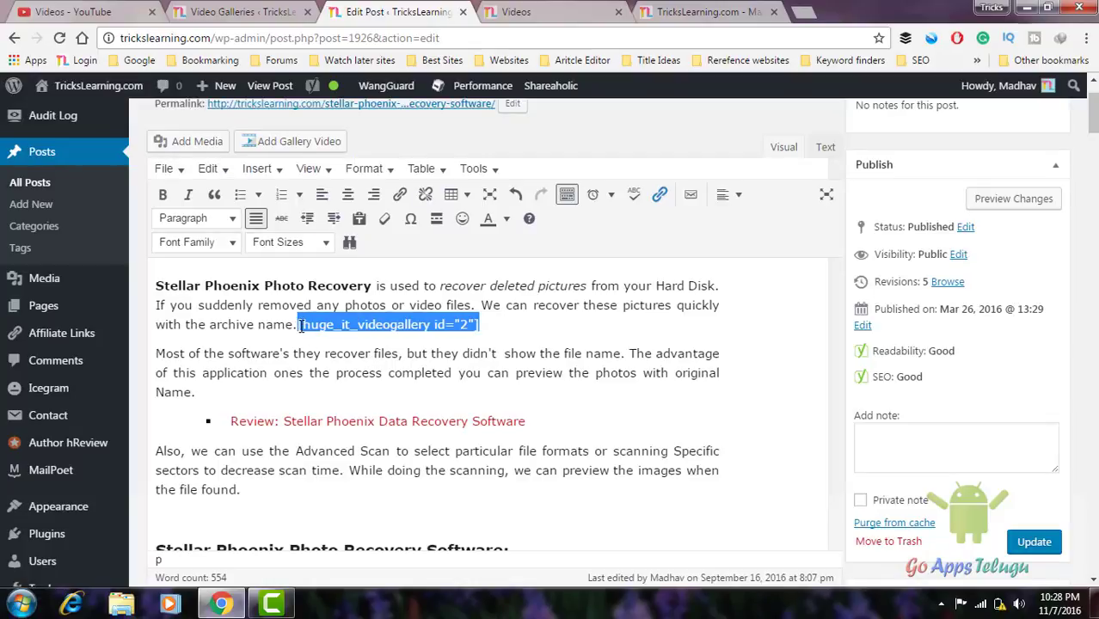
pyautogui.hotkey('ctrl', 'x')
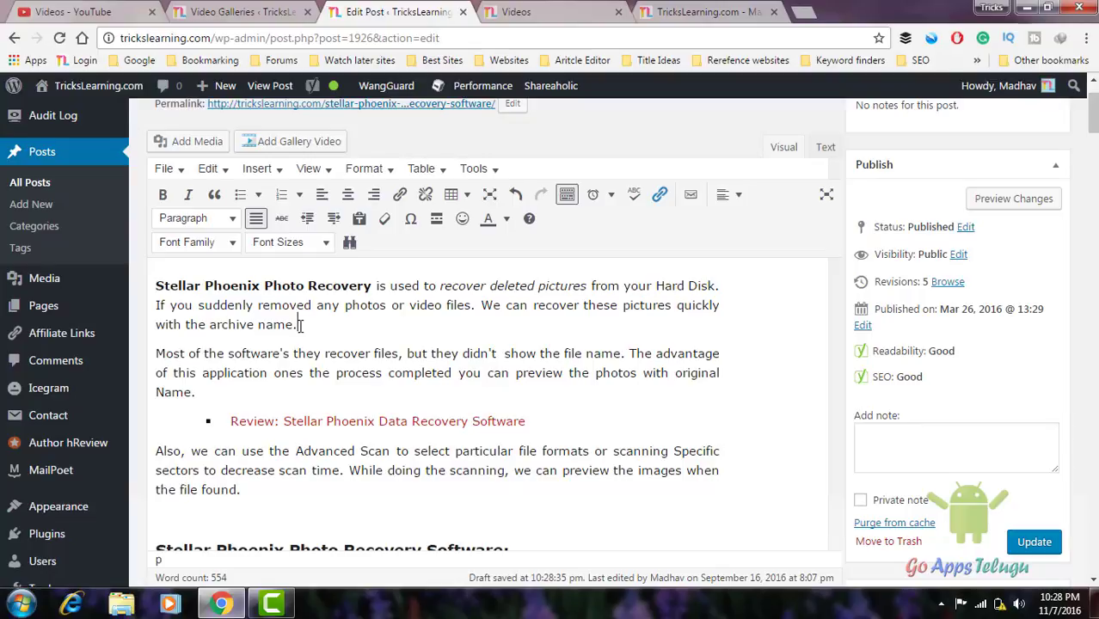
# - Return to the Youtube Channel gallery's edit page and look through its list of video entries
pyautogui.hotkey('ctrl', 'shift', 'Tab')
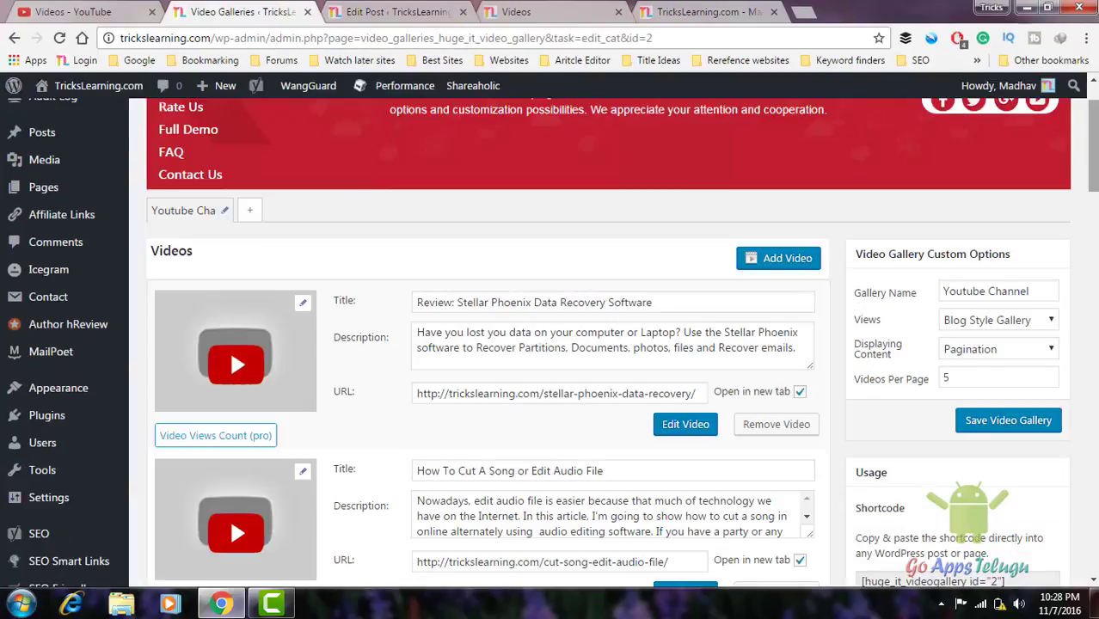
pyautogui.scroll(-3, 1091, 146)
pyautogui.scroll(-4, 550, 344)
pyautogui.scroll(-14, 550, 343)
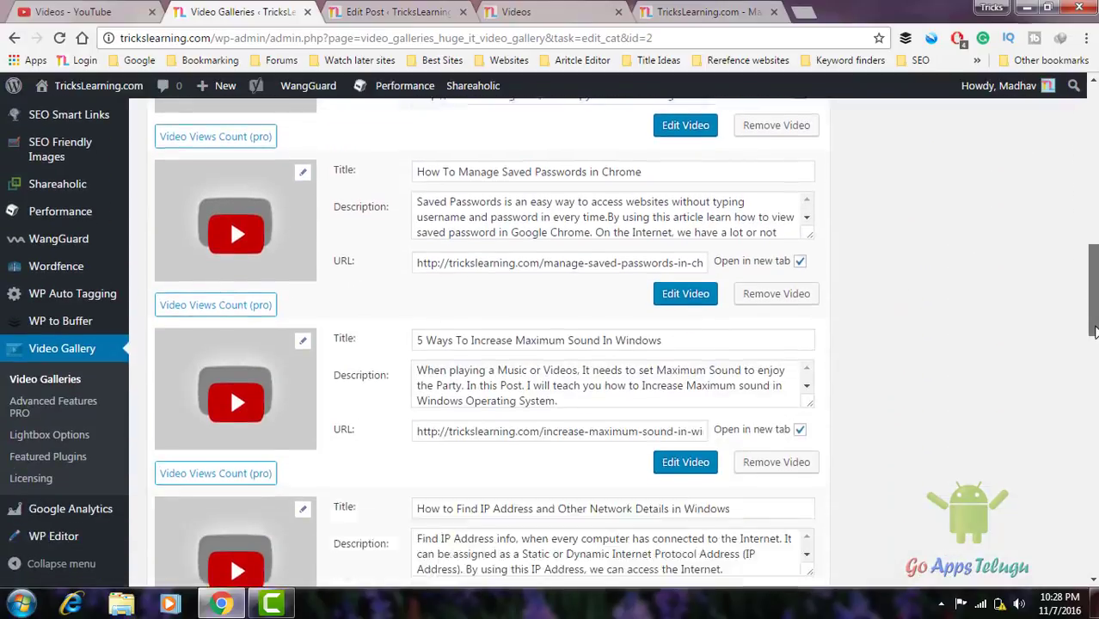
pyautogui.scroll(13, 550, 344)
pyautogui.scroll(10, 230, 429)
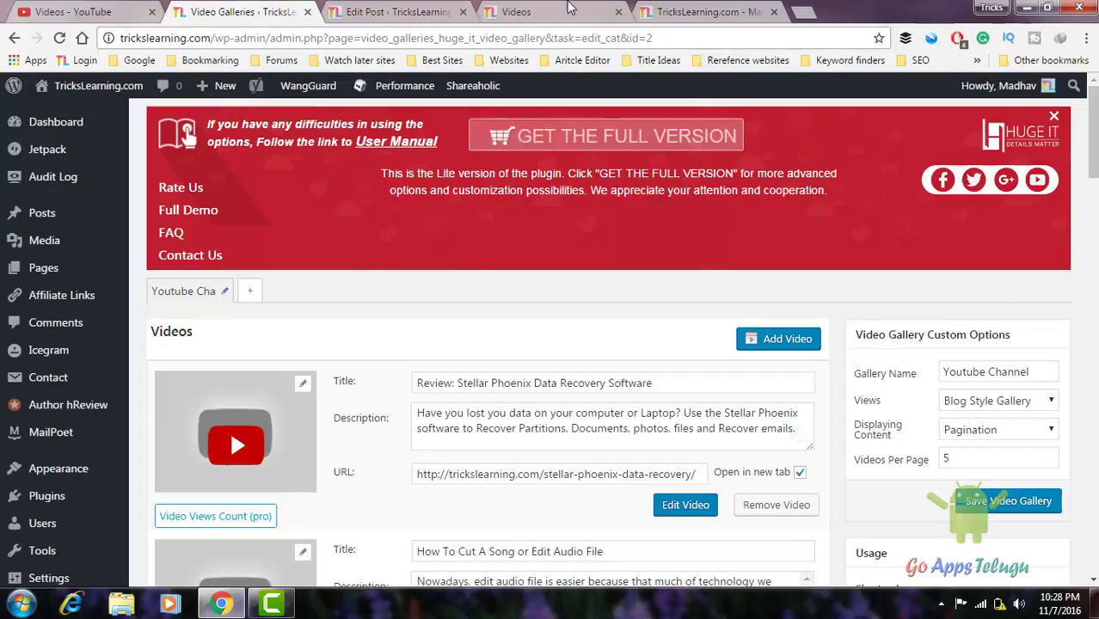
# - Examine the video titles, players and descriptions on the live Videos page, and go back to the gallery's edit page
pyautogui.click(568, 7)
pyautogui.scroll(-10, 400, 373)
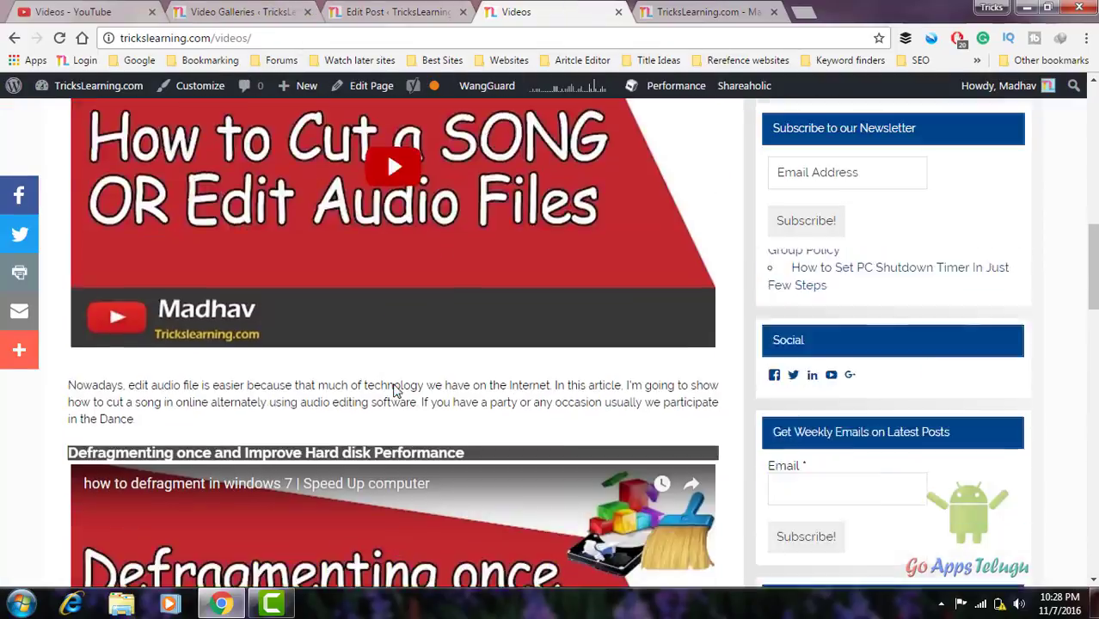
pyautogui.scroll(10, 394, 390)
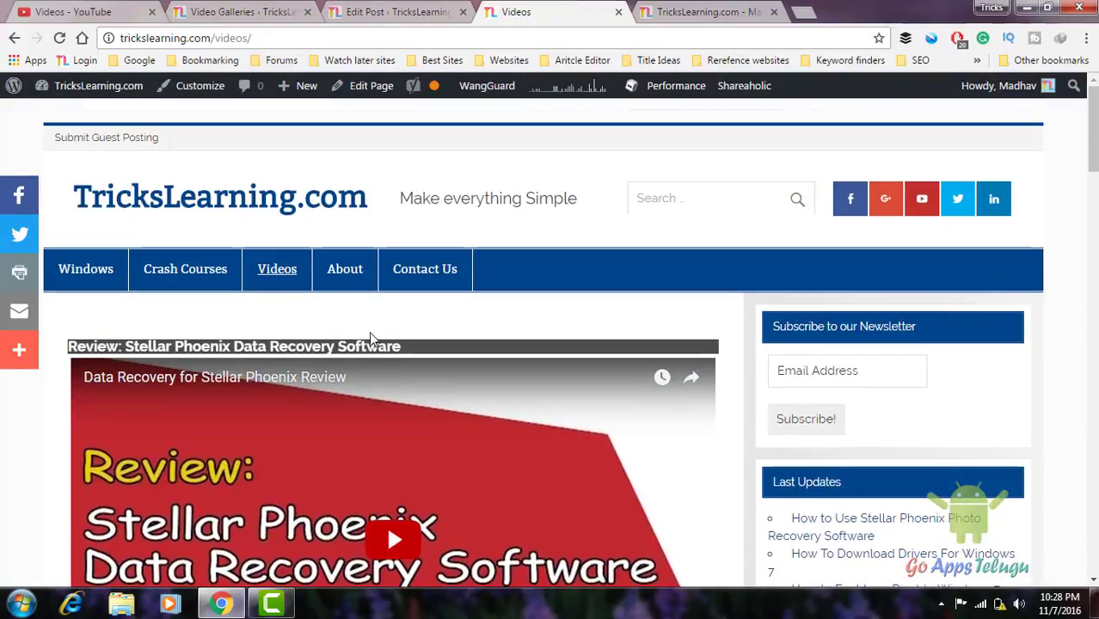
pyautogui.scroll(-2, 375, 336)
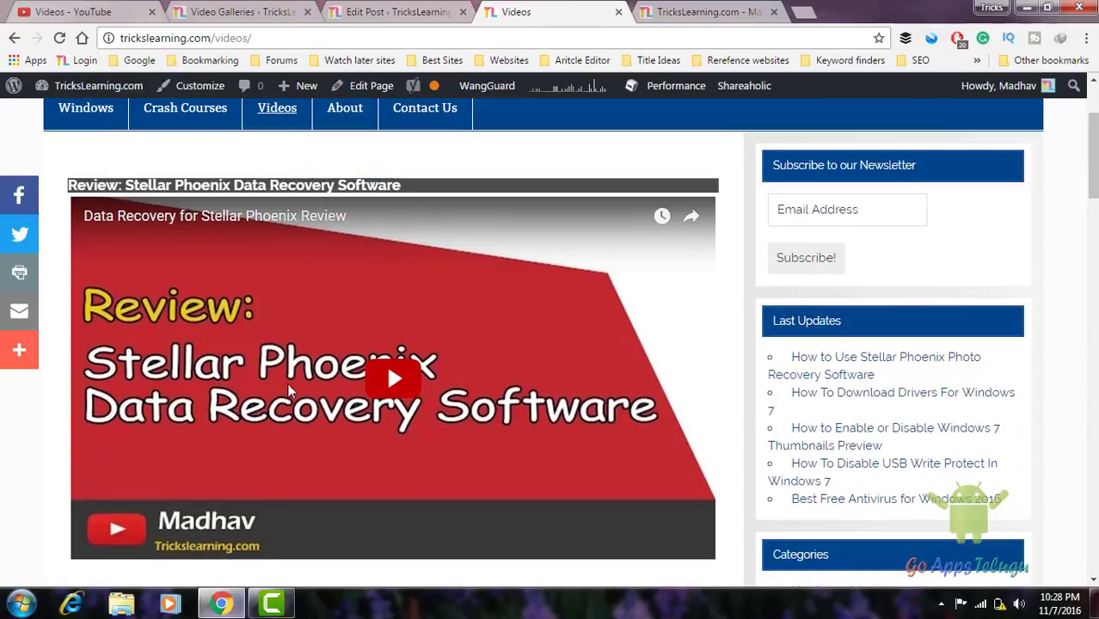
pyautogui.scroll(-2, 289, 390)
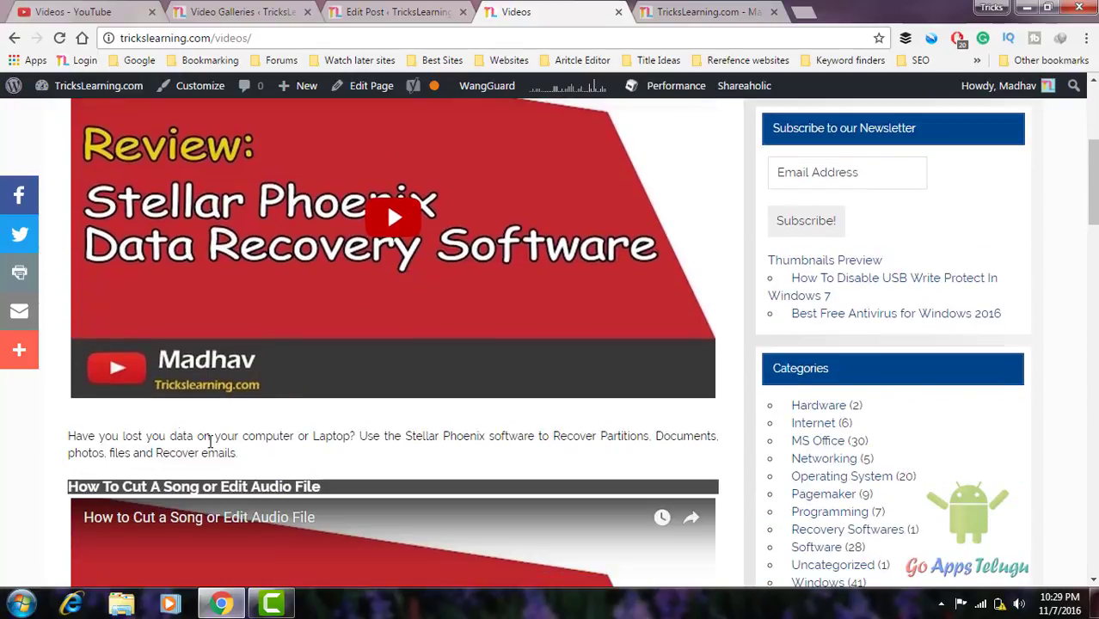
pyautogui.moveTo(243, 454); pyautogui.dragTo(56, 442)
pyautogui.click(57, 442)
pyautogui.scroll(-3, 126, 434)
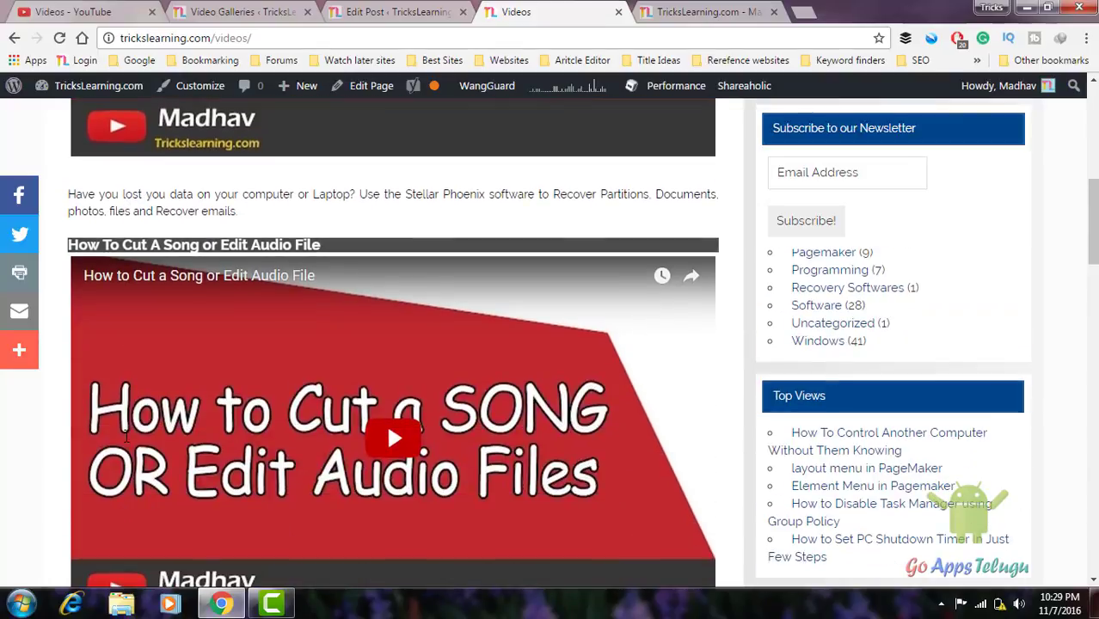
pyautogui.scroll(-3, 330, 382)
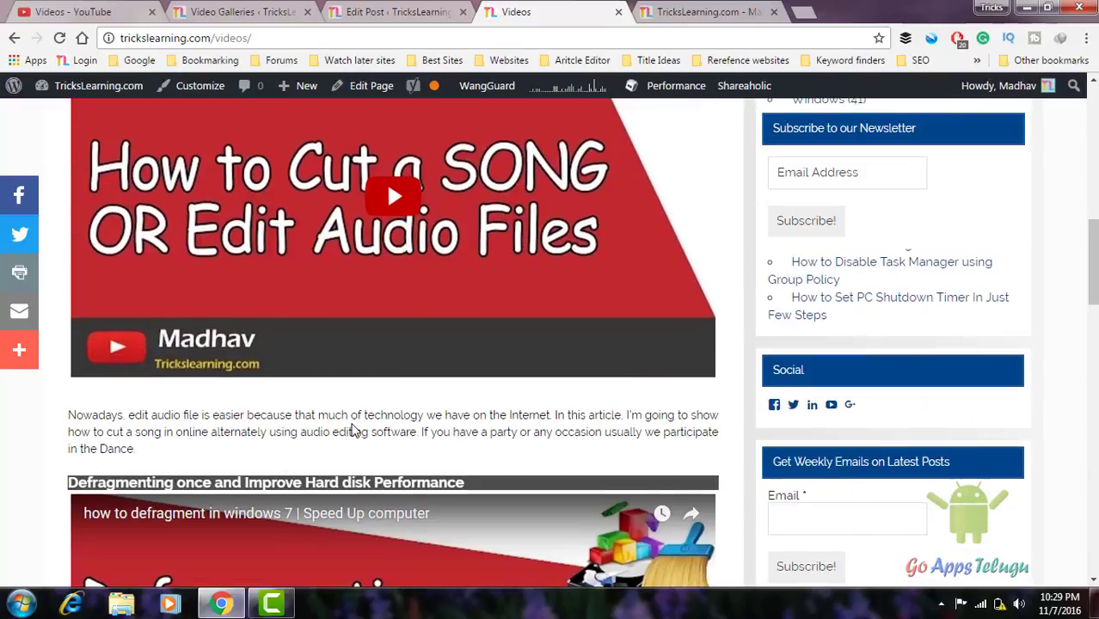
pyautogui.scroll(10, 369, 378)
pyautogui.click(352, 12)
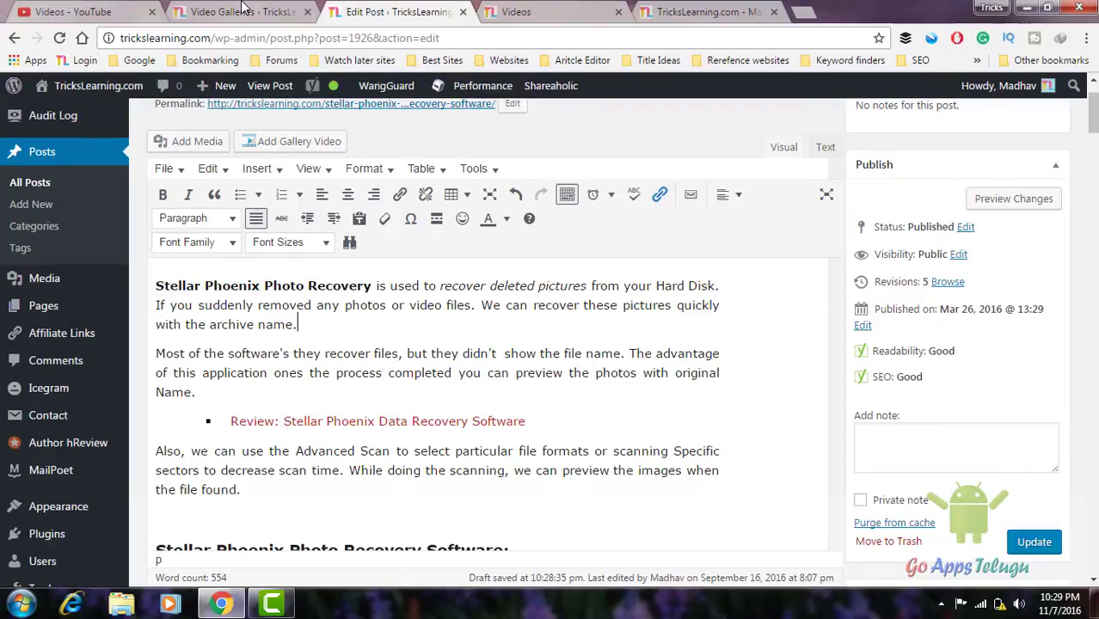
pyautogui.click(258, 12)
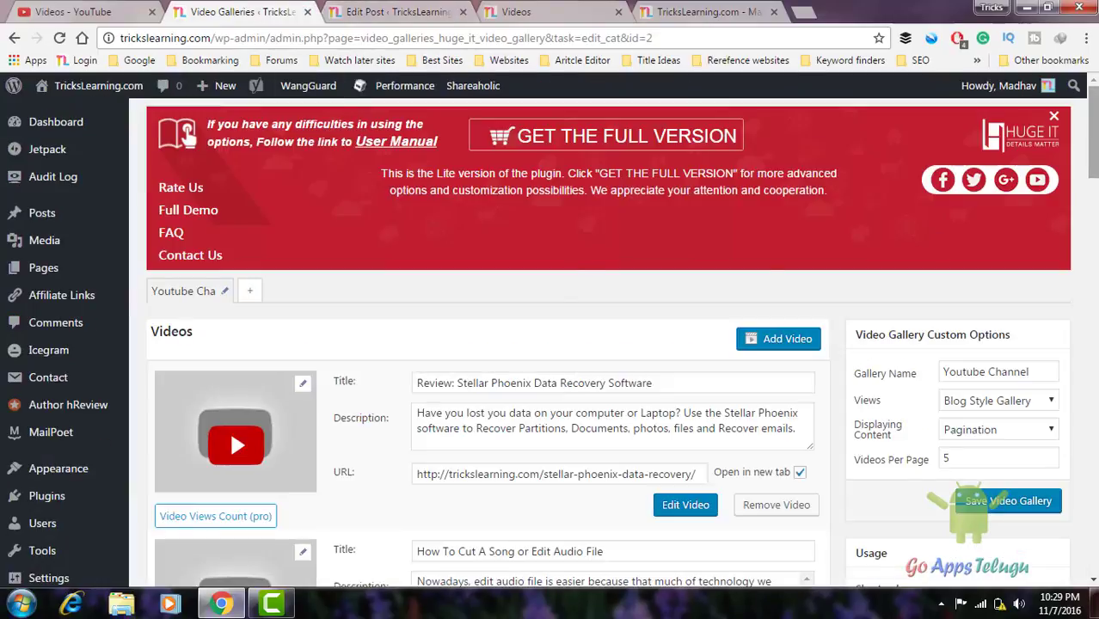